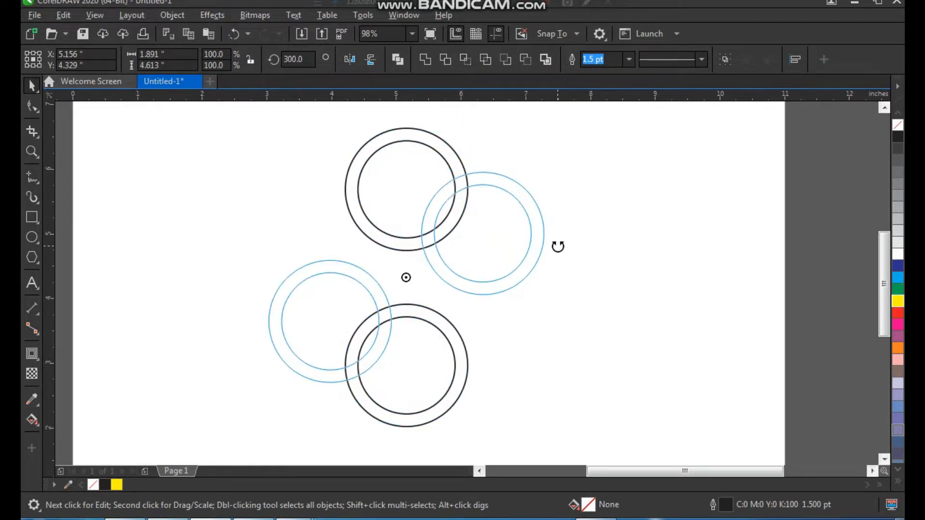
# Repeat the rotated duplication of the double-ring pair to complete a circular arrangement of six overlapping double rings.
pyautogui.hotkey('ctrl', 'r')
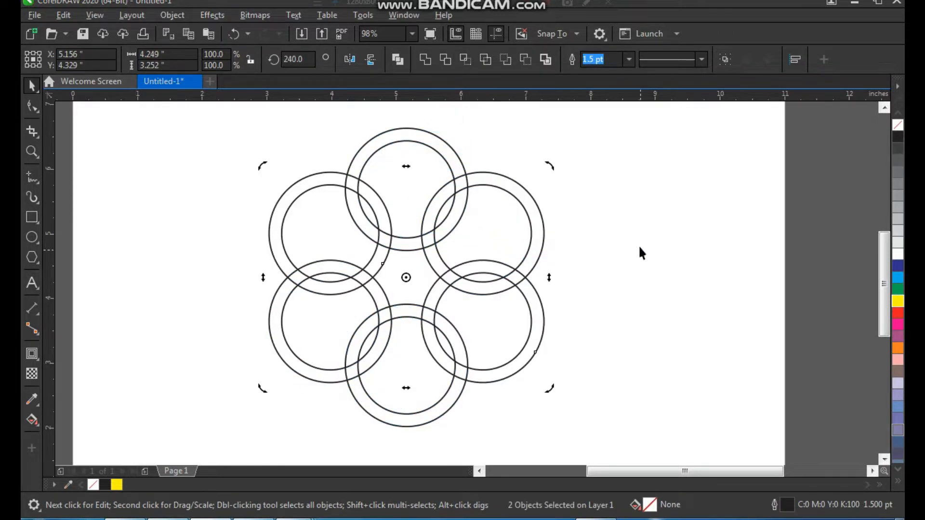
pyautogui.click(640, 251)
pyautogui.moveTo(574, 124); pyautogui.dragTo(258, 434)
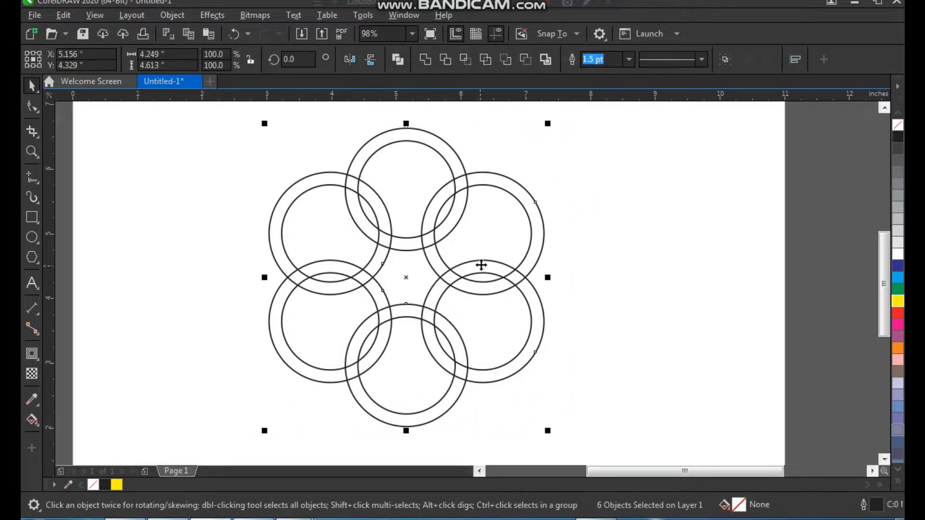
pyautogui.moveTo(457, 223); pyautogui.dragTo(457, 237)
# Draw a circle about 0.656 in wide and centre it horizontally and vertically inside the uppermost double ring.
pyautogui.click(445, 164)
pyautogui.moveTo(445, 165); pyautogui.dragTo(458, 163)
pyautogui.press('z')
pyautogui.moveTo(342, 133); pyautogui.dragTo(481, 292)
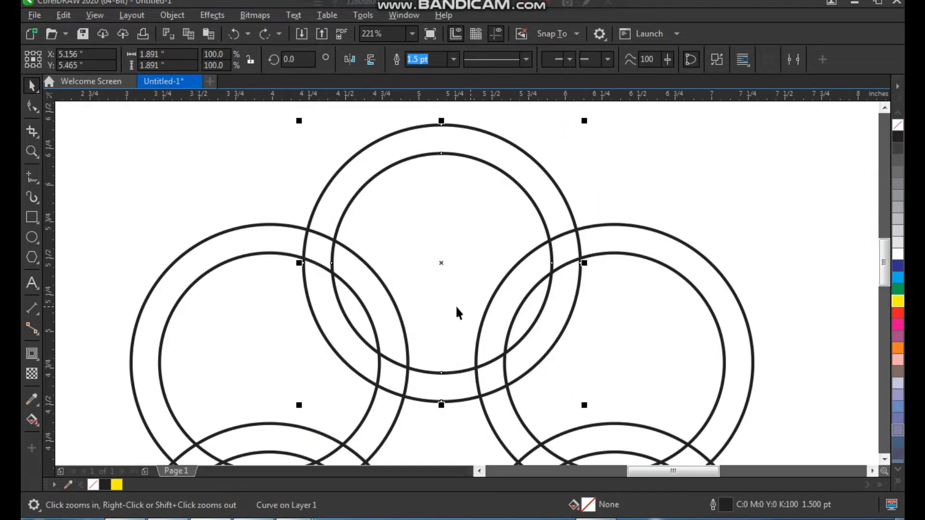
pyautogui.click(32, 237)
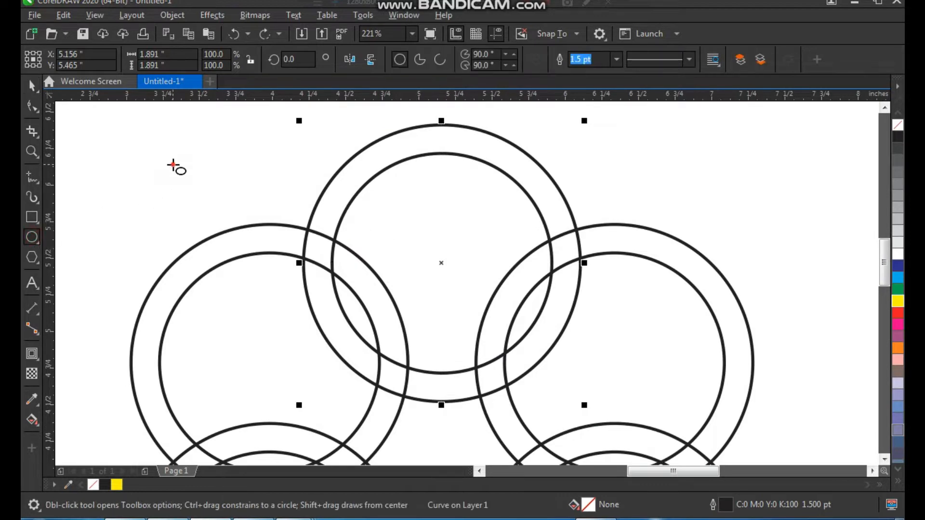
pyautogui.moveTo(168, 160); pyautogui.dragTo(273, 265)
pyautogui.press('space')
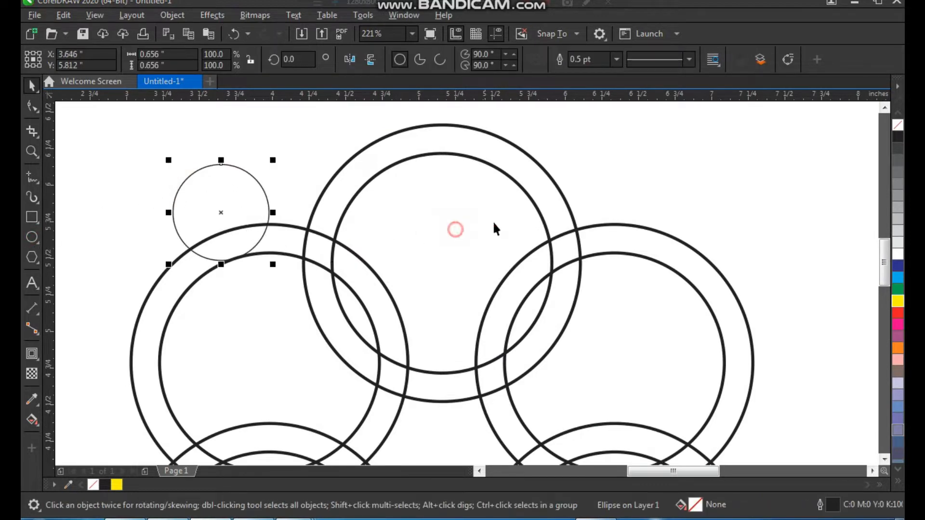
pyautogui.keyDown('shift'); pyautogui.click(420, 157); pyautogui.keyUp('shift')
pyautogui.press('c')
pyautogui.press('e')
# Enlarge the small circle about its centre to a diameter of about 0.993 in.
pyautogui.click(602, 154)
pyautogui.moveTo(599, 149); pyautogui.dragTo(380, 322)
pyautogui.press('F2')
pyautogui.moveTo(369, 185); pyautogui.dragTo(565, 343)
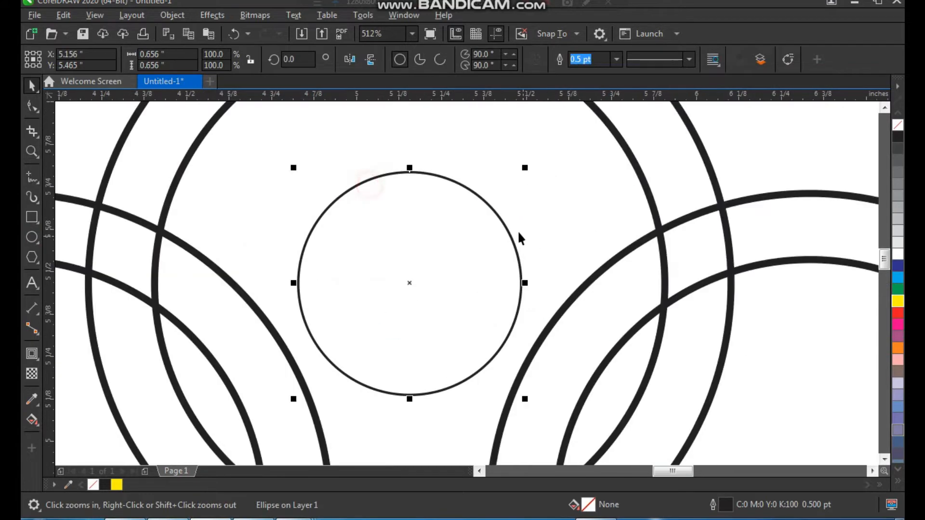
pyautogui.moveTo(525, 168); pyautogui.dragTo(612, 114)
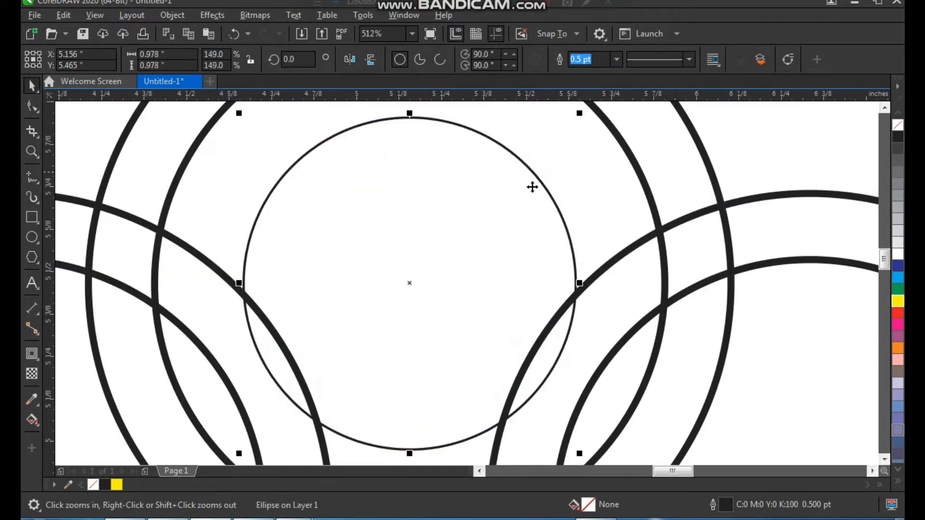
pyautogui.rightClick(451, 246)
pyautogui.moveTo(345, 151); pyautogui.dragTo(565, 339)
pyautogui.moveTo(579, 160); pyautogui.dragTo(582, 156)
# Set the small circle's outline width to 1.5 pt.
pyautogui.click(617, 60)
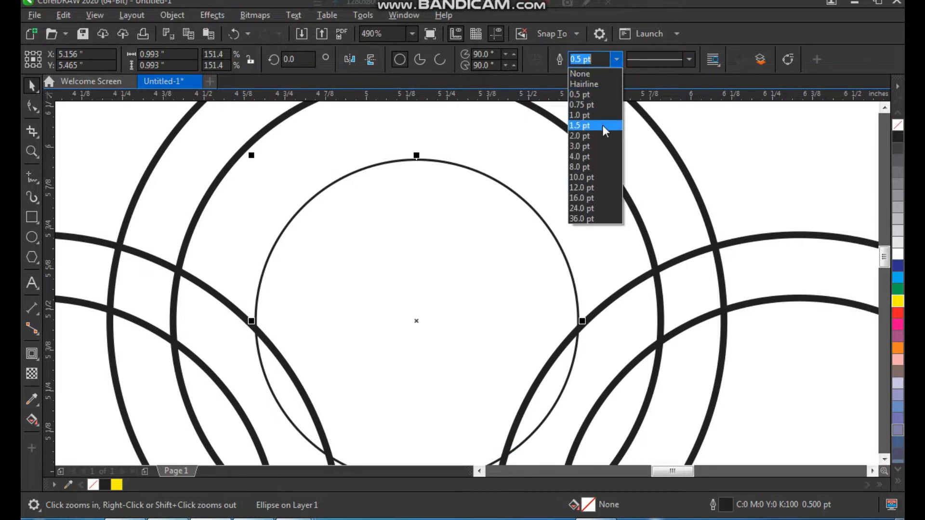
pyautogui.click(598, 125)
pyautogui.scroll(-1, 403, 236)
# Create a smaller concentric copy of the circle, about 0.633 in across.
pyautogui.press('F2')
pyautogui.moveTo(313, 165); pyautogui.dragTo(581, 379)
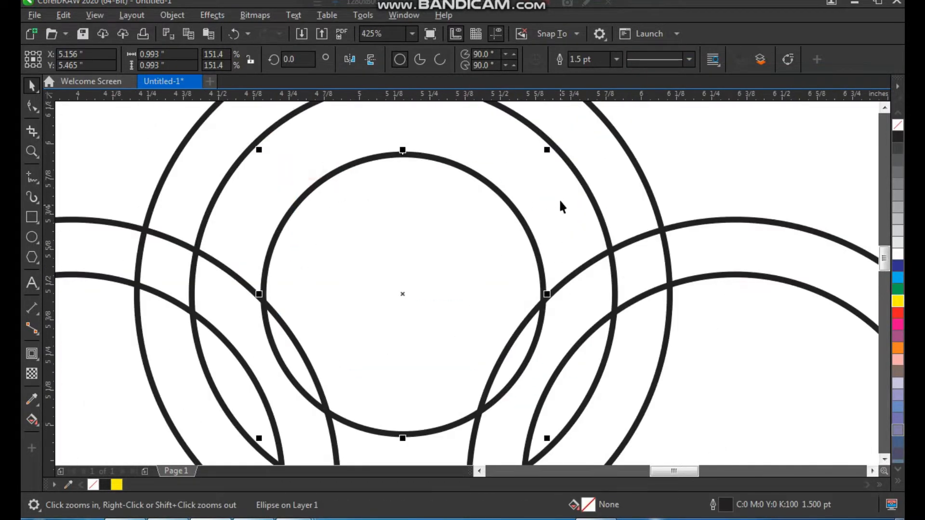
pyautogui.moveTo(549, 151); pyautogui.dragTo(541, 202)
pyautogui.scroll(-1, 386, 248)
pyautogui.press('F2')
pyautogui.moveTo(316, 165); pyautogui.dragTo(544, 366)
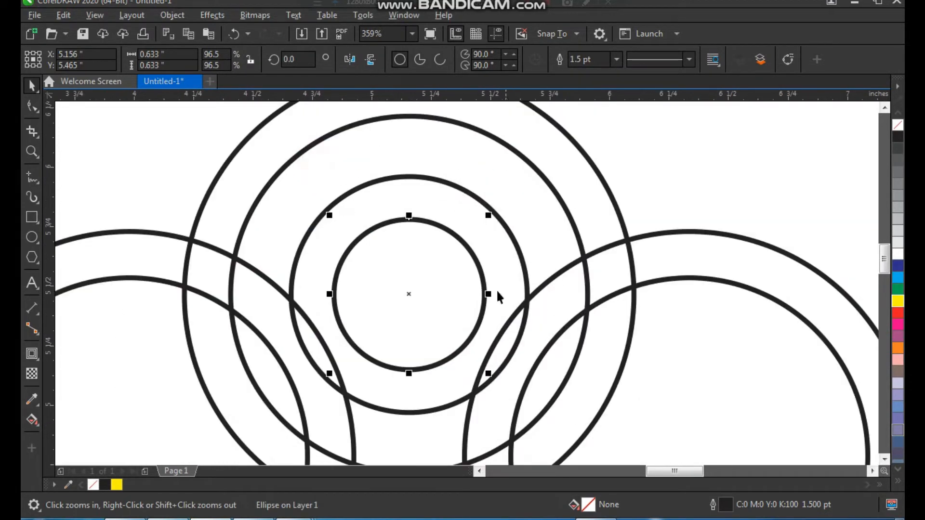
# Trim the larger small circle with its concentric copy and delete the leftover inner circle, leaving a ring.
pyautogui.keyDown('shift'); pyautogui.click(467, 211); pyautogui.keyUp('shift')
pyautogui.click(446, 58)
pyautogui.click(428, 285)
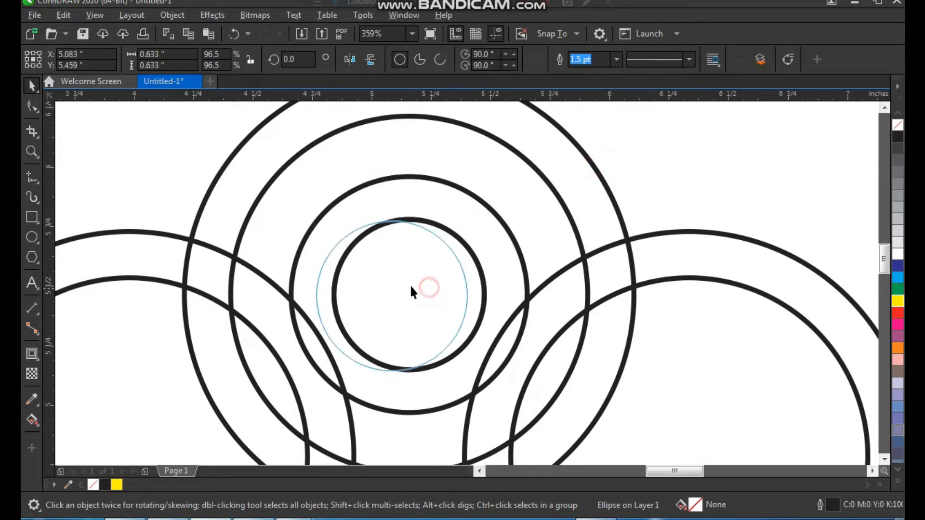
pyautogui.press('Delete')
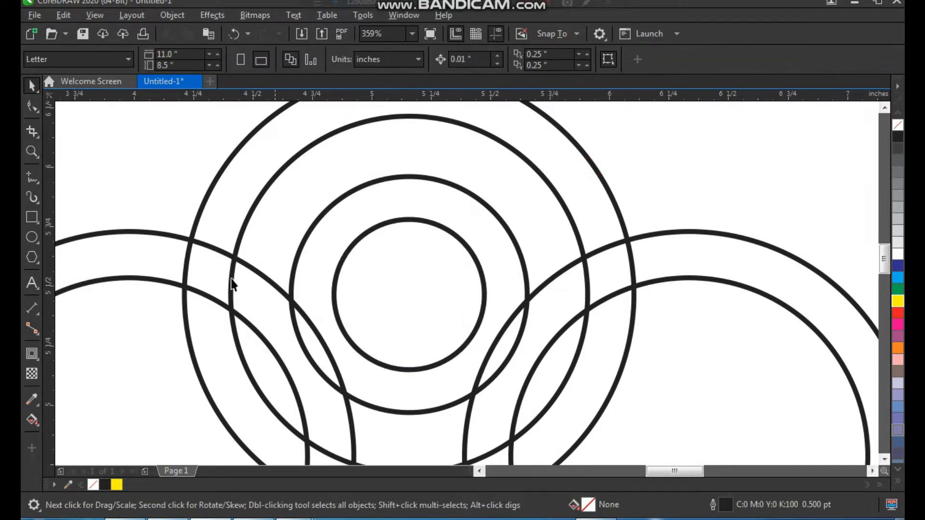
# Draw a square, rotate it to 315° as a diamond about 1.036 in across, and move it up over the small ring.
pyautogui.click(32, 218)
pyautogui.moveTo(335, 158)
pyautogui.mouseDown()
pyautogui.moveTo(502, 313)
pyautogui.moveTo(509, 333)
pyautogui.mouseUp()
pyautogui.press('space')
pyautogui.click(452, 285)
pyautogui.moveTo(513, 151); pyautogui.dragTo(573, 245)
pyautogui.moveTo(424, 315); pyautogui.dragTo(423, 270)
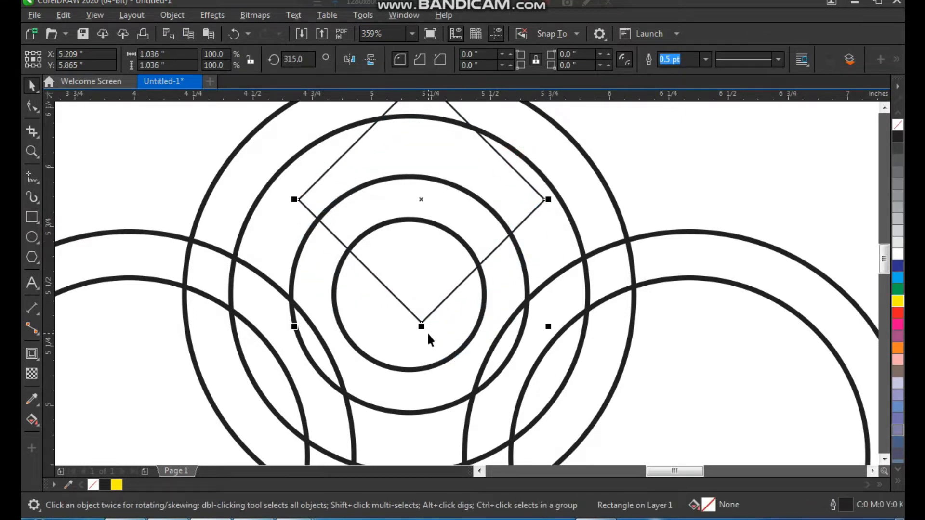
# Align the diamond with the small ring on their shared vertical centre line.
pyautogui.click(650, 210)
pyautogui.click(522, 206)
pyautogui.keyDown('shift'); pyautogui.click(520, 250); pyautogui.keyUp('shift')
pyautogui.press('c')
pyautogui.click(638, 201)
pyautogui.click(499, 201)
# Convert the diamond to an editable curve and turn all four of its straight segments into curve segments.
pyautogui.scroll(-2, 399, 298)
pyautogui.press('F2')
pyautogui.moveTo(335, 206); pyautogui.dragTo(503, 354)
pyautogui.press('F10')
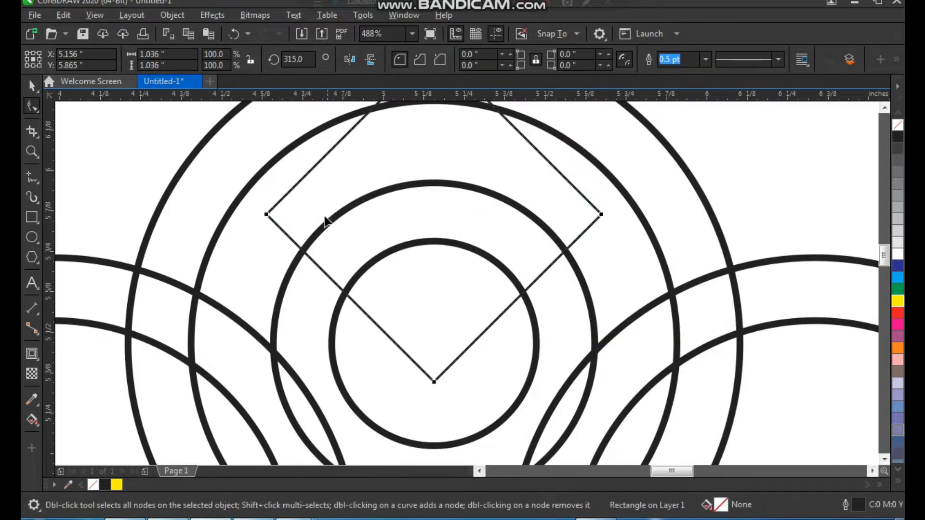
pyautogui.hotkey('ctrl', 'q')
pyautogui.scroll(-2, 341, 292)
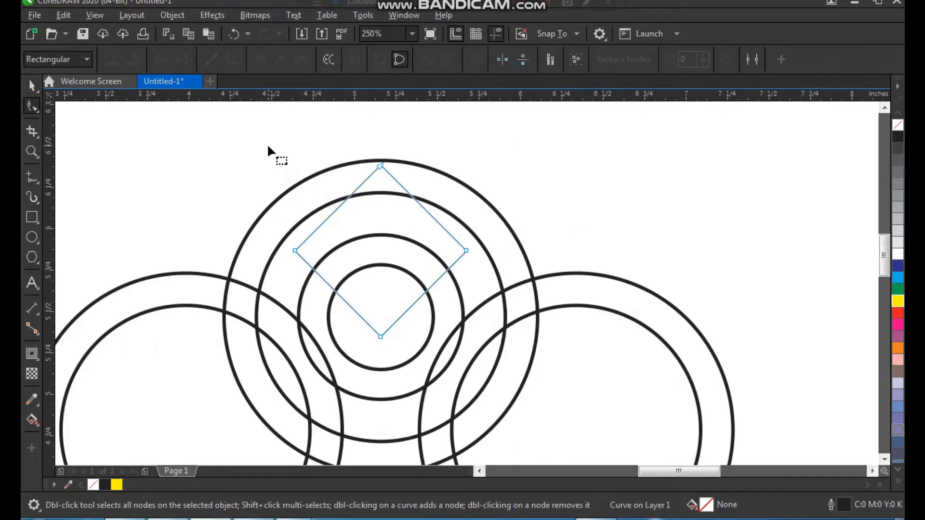
pyautogui.press('F2')
pyautogui.moveTo(508, 172); pyautogui.dragTo(287, 348)
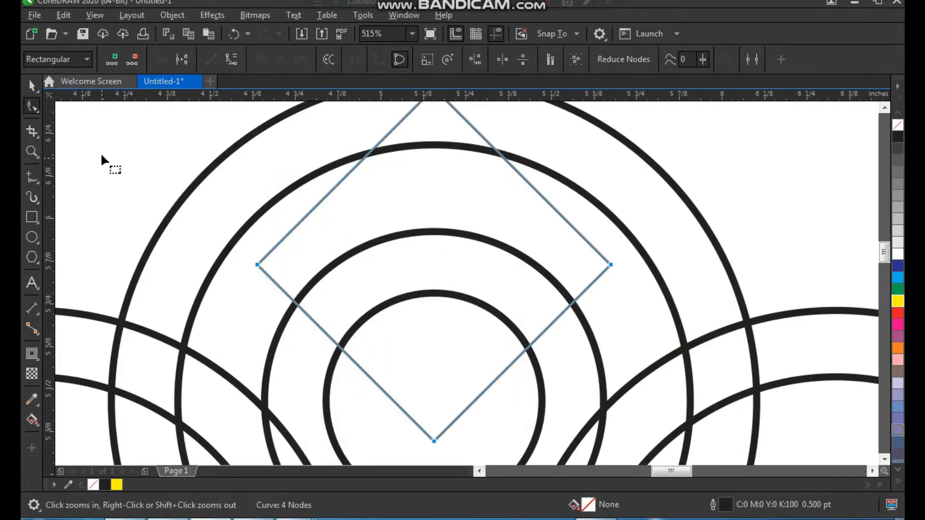
pyautogui.click(231, 58)
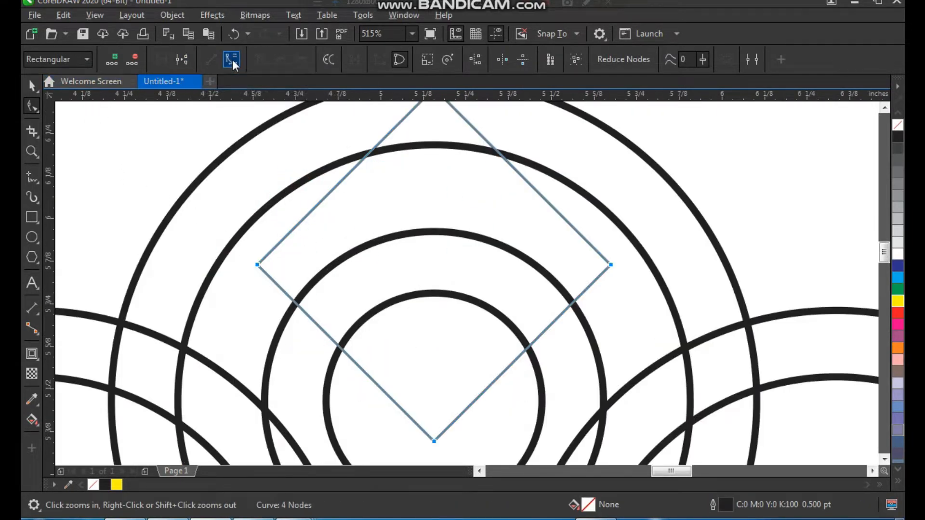
# Bend the diamond's two lower edges inward so they taper in concave curves to the bottom point.
pyautogui.moveTo(351, 363); pyautogui.dragTo(369, 347)
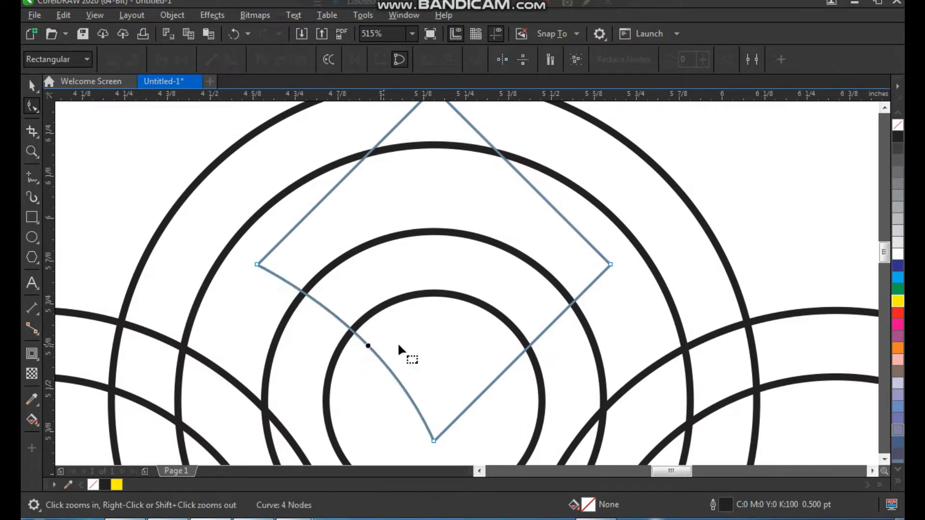
pyautogui.moveTo(530, 347); pyautogui.dragTo(508, 331)
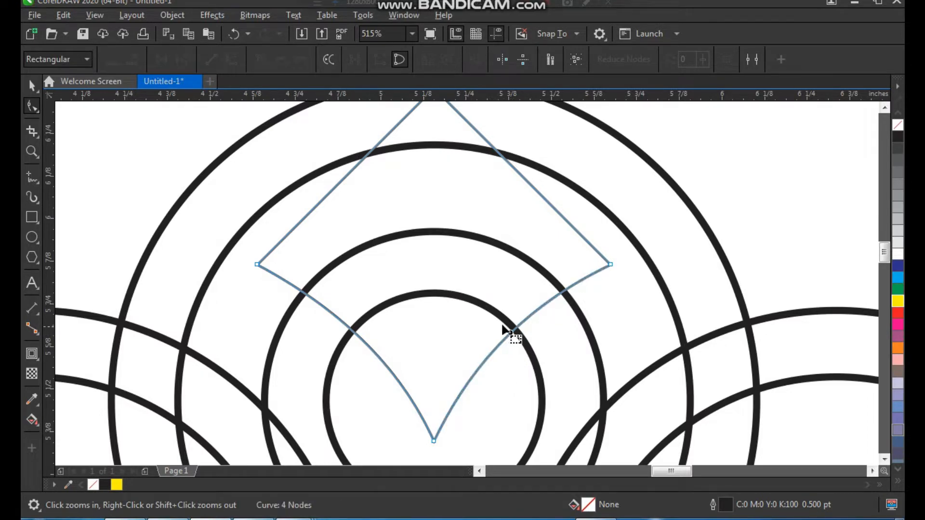
pyautogui.scroll(-2, 508, 330)
pyautogui.press('space')
# Move the reshaped diamond straight down so it overlaps the small ring's centre more deeply.
pyautogui.keyDown('shift'); pyautogui.click(545, 320); pyautogui.keyUp('shift')
pyautogui.click(657, 243)
pyautogui.press('F2')
pyautogui.moveTo(636, 207); pyautogui.dragTo(378, 399)
pyautogui.click(424, 350)
pyautogui.moveTo(447, 320); pyautogui.dragTo(462, 357)
pyautogui.scroll(-2, 444, 308)
pyautogui.scroll(2, 463, 353)
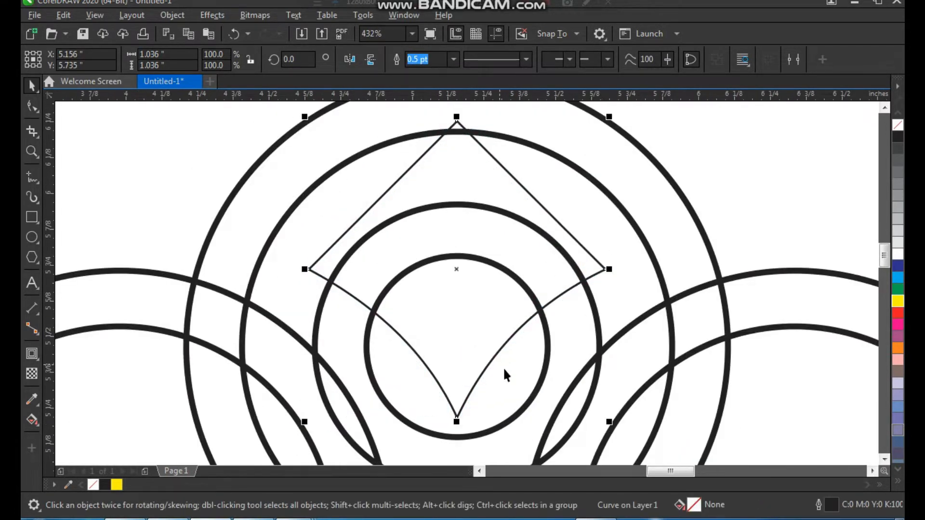
# Make a concentric copy of the diamond shape scaled to about 49.7% and set both shapes' outlines to 1.5 pt.
pyautogui.moveTo(611, 424); pyautogui.dragTo(536, 405)
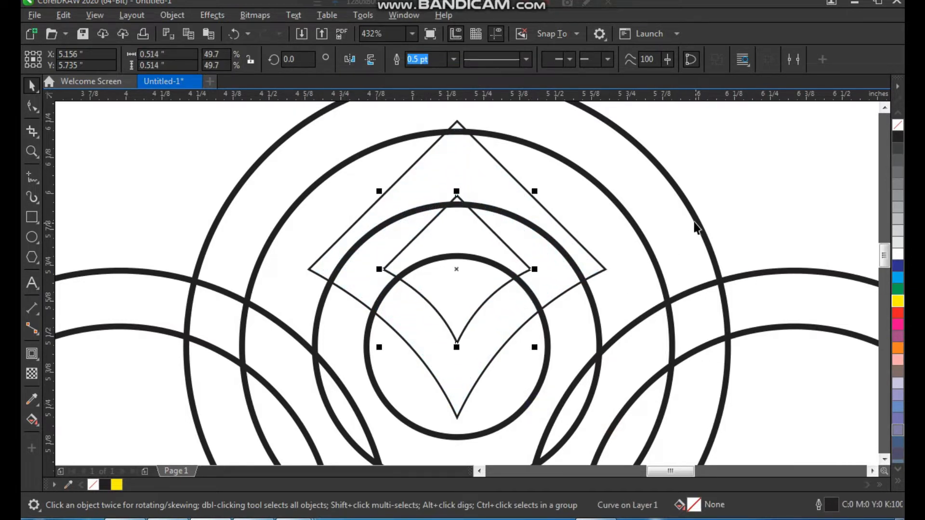
pyautogui.keyDown('shift'); pyautogui.click(561, 281); pyautogui.keyUp('shift')
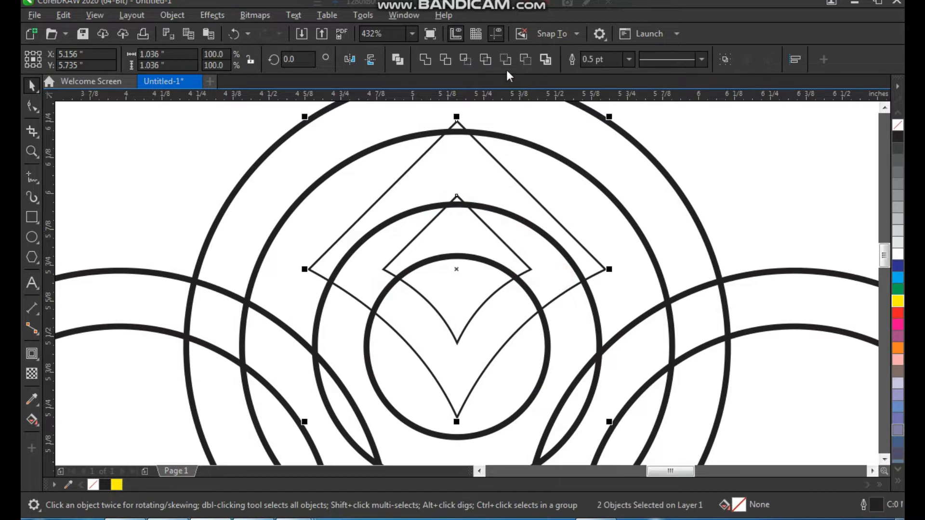
pyautogui.click(623, 64)
pyautogui.click(611, 126)
pyautogui.scroll(-1, 441, 253)
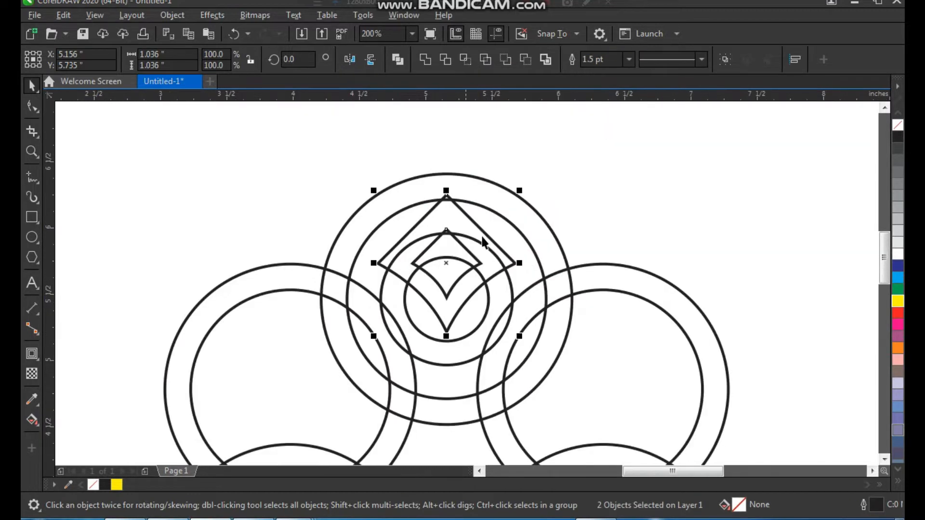
# Fill the left, upper, right and lower V-shaped regions between the small ring and diamonds with blue-grey (C40 M20 Y0 K40) using Smart Fill.
pyautogui.click(611, 193)
pyautogui.press('F2')
pyautogui.moveTo(604, 162); pyautogui.dragTo(378, 375)
pyautogui.moveTo(574, 191); pyautogui.dragTo(355, 365)
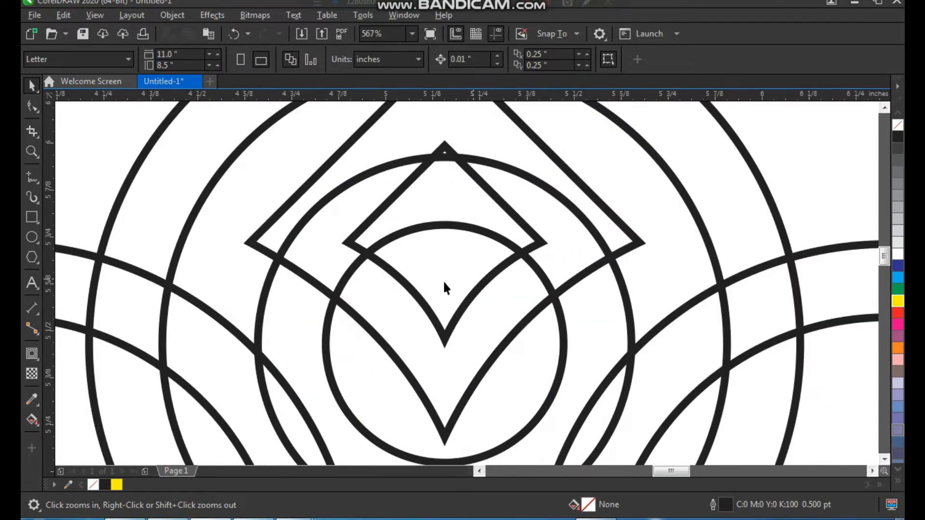
pyautogui.click(40, 421)
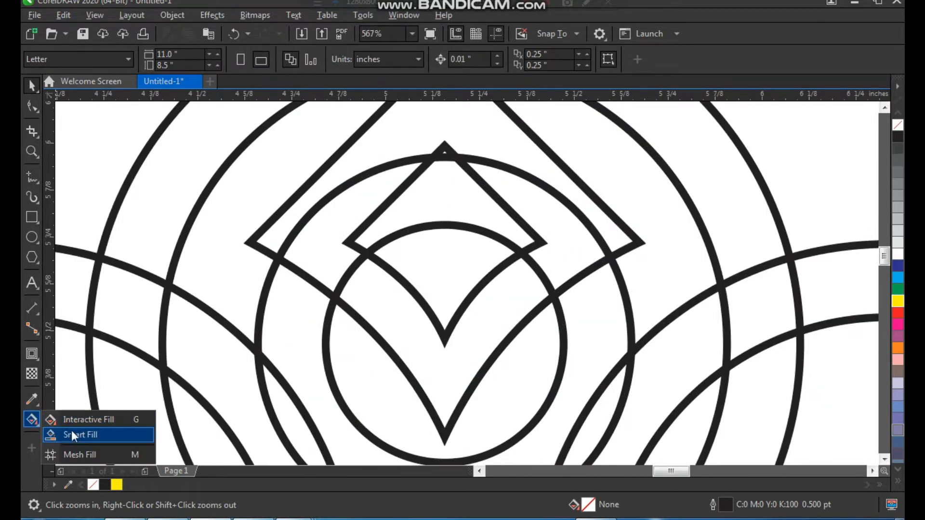
pyautogui.click(72, 435)
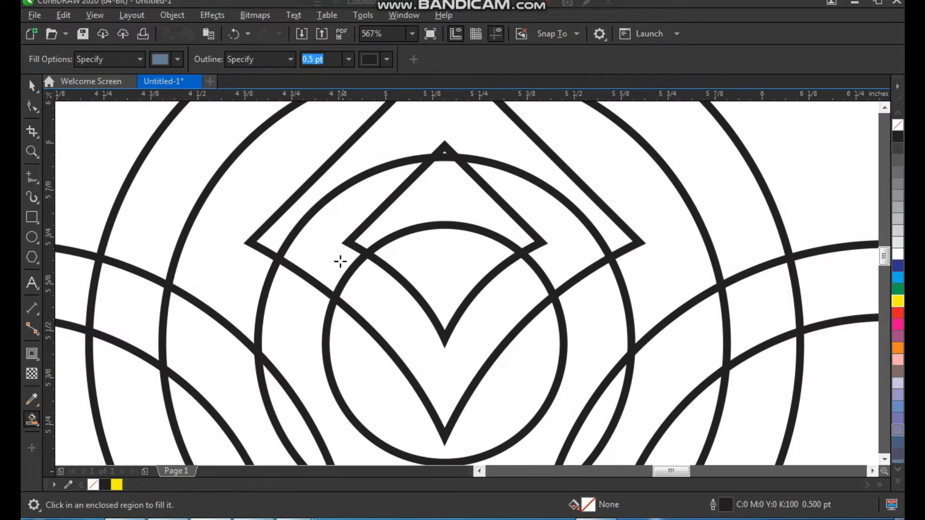
pyautogui.click(330, 253)
pyautogui.click(460, 214)
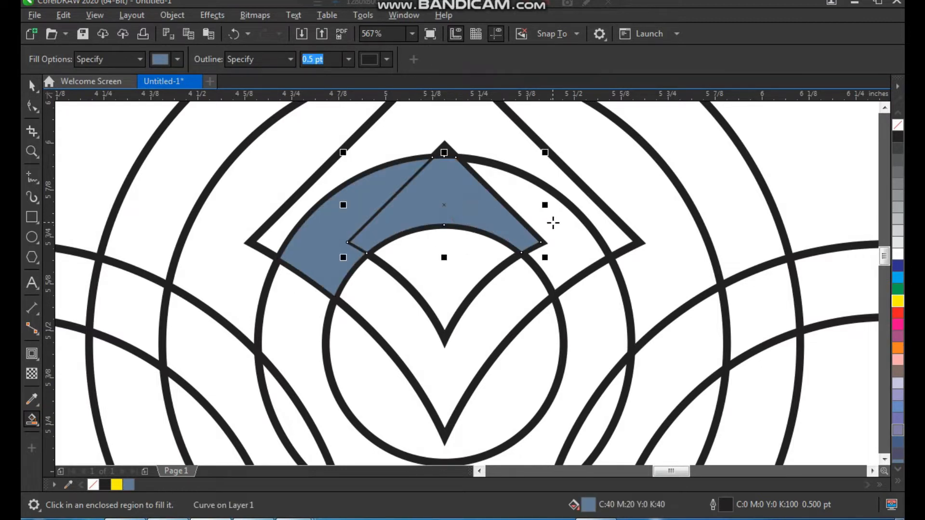
pyautogui.click(554, 216)
pyautogui.click(492, 321)
pyautogui.press('space')
pyautogui.scroll(-2, 449, 287)
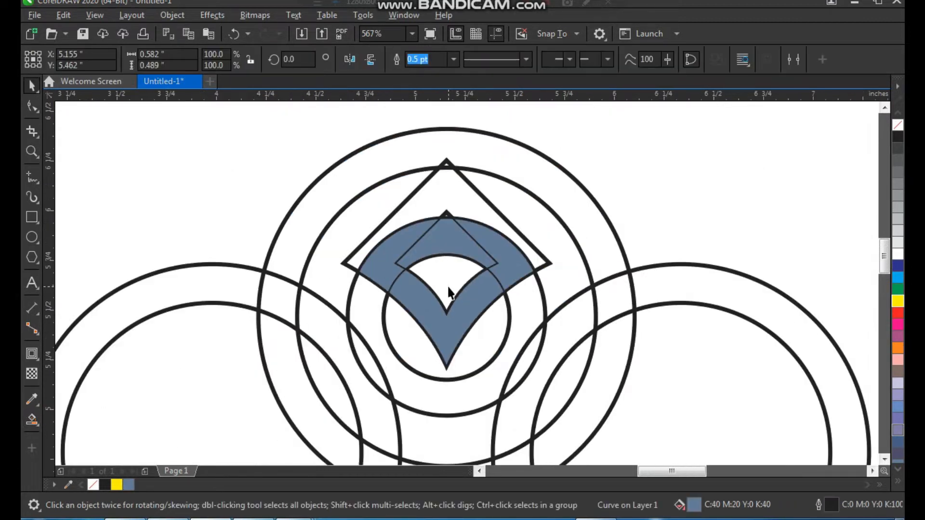
pyautogui.moveTo(450, 246); pyautogui.dragTo(468, 246)
pyautogui.hotkey('ctrl', 'z')
# Draw a short, nearly vertical Bézier line about 0.3 in long across the right neighbouring ring's band, with a 1.5 pt outline.
pyautogui.scroll(-1, 410, 240)
pyautogui.press('F2')
pyautogui.moveTo(323, 178); pyautogui.dragTo(577, 380)
pyautogui.moveTo(647, 192); pyautogui.dragTo(446, 404)
pyautogui.click(39, 183)
pyautogui.click(77, 205)
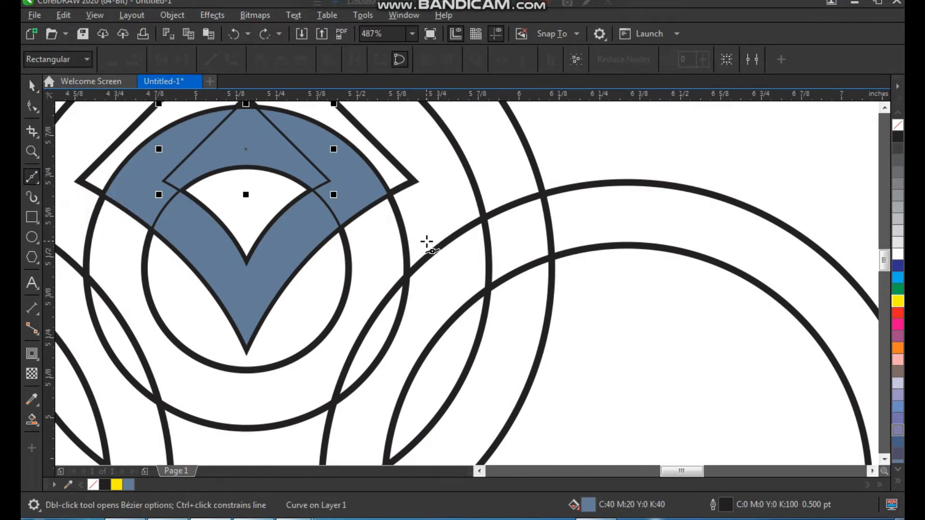
pyautogui.click(431, 245)
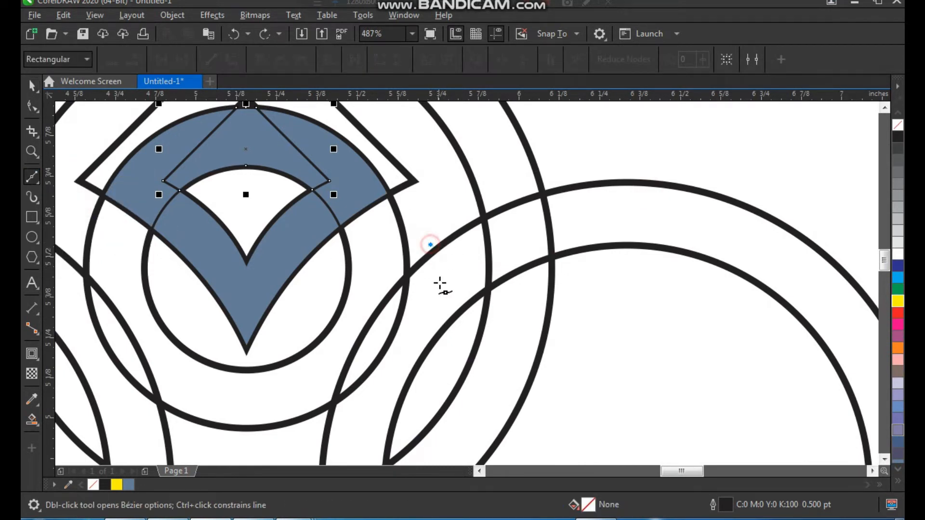
pyautogui.click(450, 341)
pyautogui.press('space')
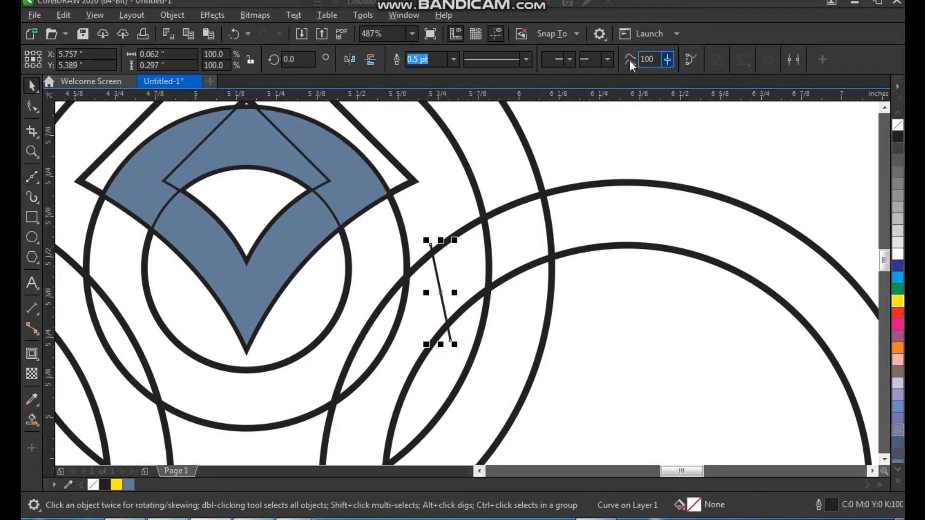
pyautogui.click(451, 59)
pyautogui.click(437, 124)
# Reposition both end nodes of the short line so it crosses the full width of the ring's band.
pyautogui.press('z')
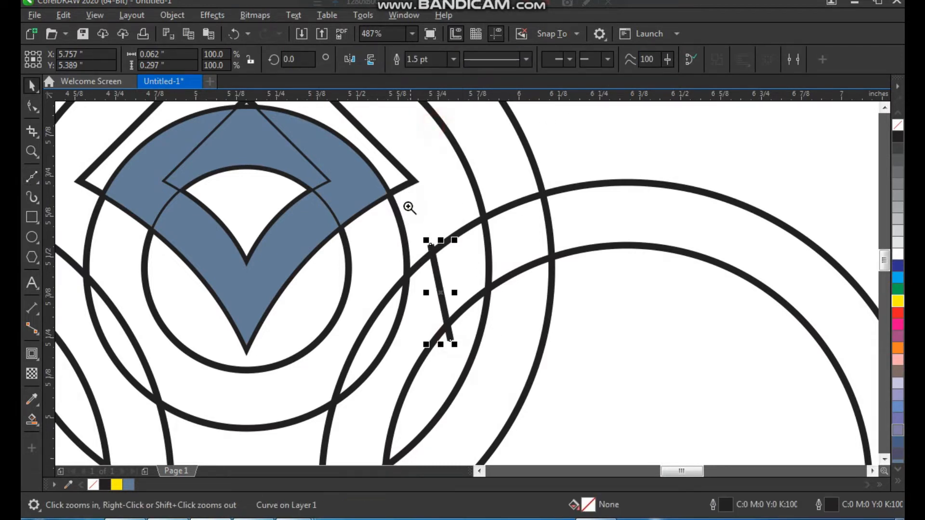
pyautogui.scroll(2, 454, 361)
pyautogui.press('F10')
pyautogui.moveTo(449, 326); pyautogui.dragTo(433, 339)
pyautogui.moveTo(415, 170); pyautogui.dragTo(414, 145)
pyautogui.press('space')
# Place a copy of the short line over the upper-left part of the uppermost double ring.
pyautogui.scroll(-4, 508, 345)
pyautogui.press('F2')
pyautogui.moveTo(571, 175); pyautogui.dragTo(283, 435)
pyautogui.moveTo(566, 311); pyautogui.dragTo(314, 238)
pyautogui.rightClick(314, 238)
pyautogui.click(314, 237)
pyautogui.moveTo(328, 184); pyautogui.dragTo(366, 236)
pyautogui.hotkey('ctrl', 'z')
# Rotate the copied line to about 240.5° and shift it slightly so it cuts across the uppermost double ring's band.
pyautogui.click(311, 212)
pyautogui.click(313, 213)
pyautogui.moveTo(321, 188); pyautogui.dragTo(352, 261)
pyautogui.press('F2')
pyautogui.moveTo(270, 180); pyautogui.dragTo(415, 314)
pyautogui.moveTo(440, 251)
pyautogui.mouseDown()
pyautogui.moveTo(445, 235)
pyautogui.moveTo(446, 247)
pyautogui.mouseUp()
pyautogui.scroll(-5, 361, 308)
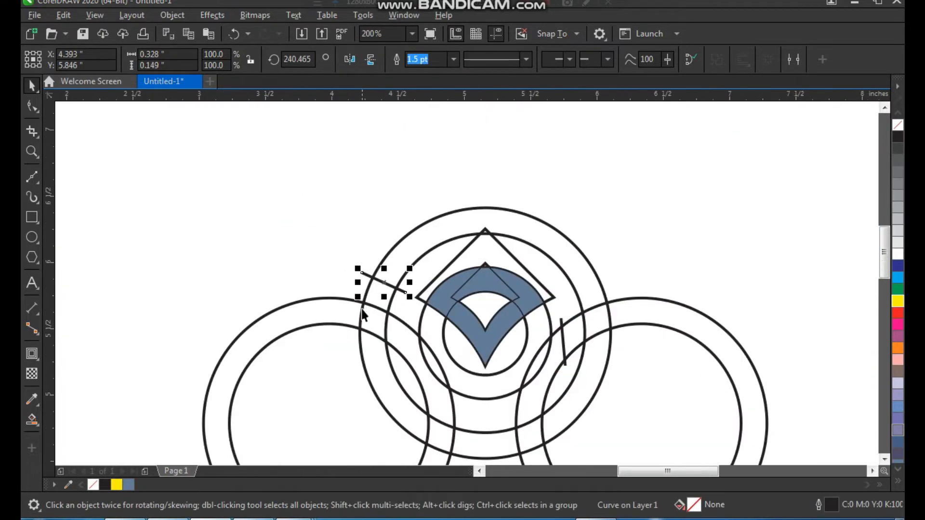
# Delete the large diamond outline surrounding the filled motif in the uppermost ring.
pyautogui.press('F2')
pyautogui.moveTo(352, 244); pyautogui.dragTo(551, 393)
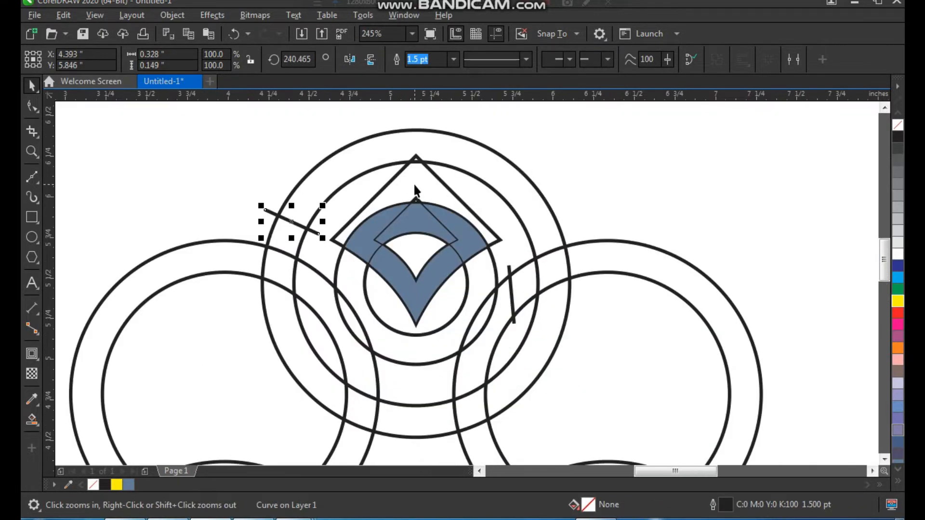
pyautogui.click(452, 196)
pyautogui.press('Escape')
pyautogui.press('F2')
pyautogui.moveTo(595, 126); pyautogui.dragTo(284, 370)
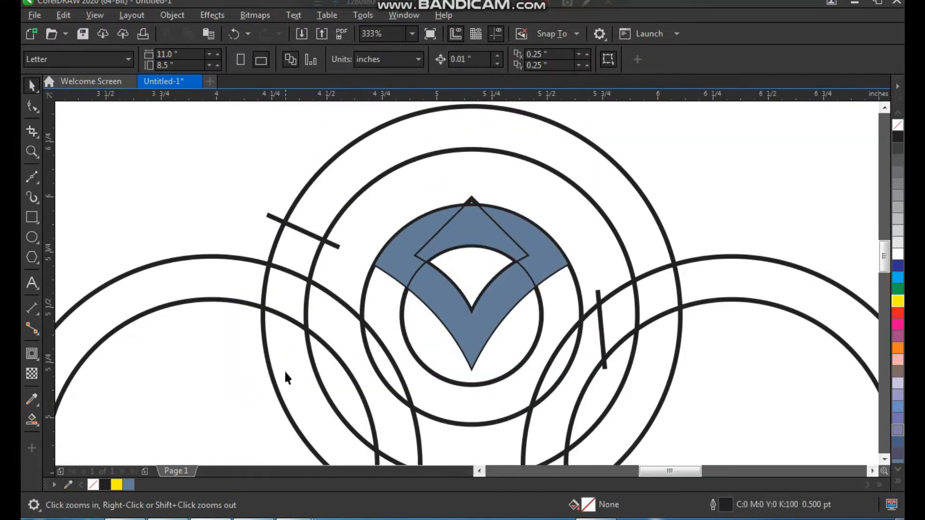
# Smart-fill the uppermost outer ring's band from the upper-left dividing line over to the crossing with the right-hand ring.
pyautogui.click(33, 420)
pyautogui.click(362, 167)
pyautogui.press('F2')
pyautogui.scroll(-3, 522, 256)
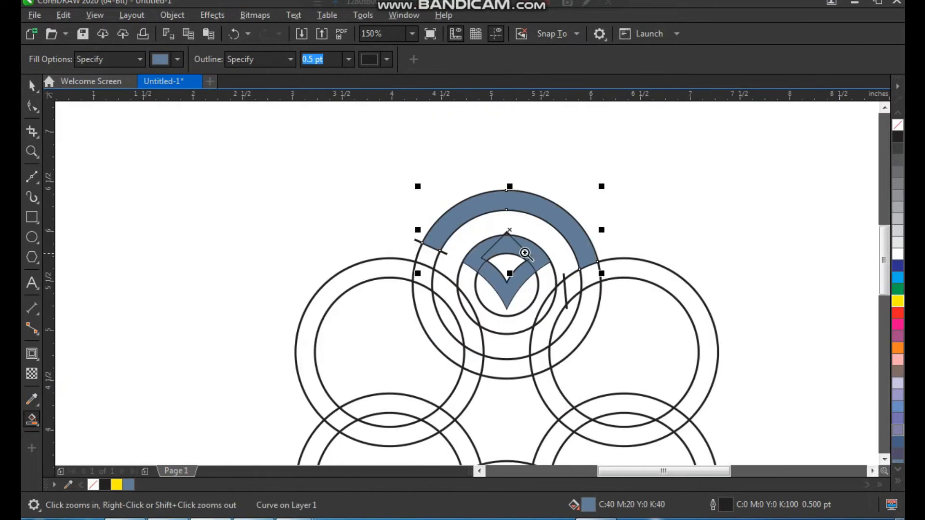
# Smart-fill the connecting band regions down the uppermost ring's right side and up the right-hand ring's band to the second dividing line.
pyautogui.scroll(4, 592, 330)
pyautogui.click(529, 215)
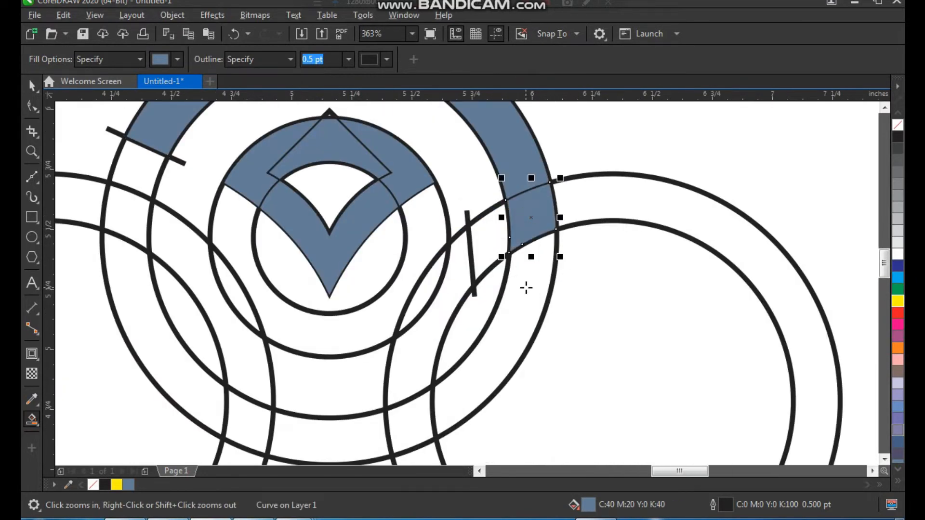
pyautogui.click(527, 285)
pyautogui.click(408, 411)
pyautogui.click(413, 361)
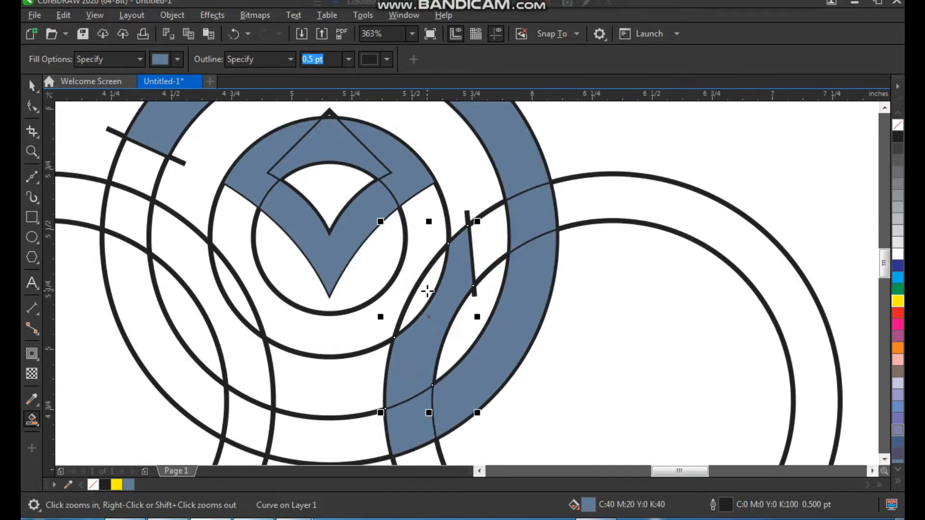
pyautogui.click(427, 291)
pyautogui.press('space')
# Weld all the filled band regions of the uppermost double ring into one hooked shape.
pyautogui.scroll(-3, 464, 320)
pyautogui.click(562, 176)
pyautogui.press('F2')
pyautogui.moveTo(582, 132); pyautogui.dragTo(282, 446)
pyautogui.click(405, 153)
pyautogui.keyDown('shift'); pyautogui.click(553, 254); pyautogui.keyUp('shift')
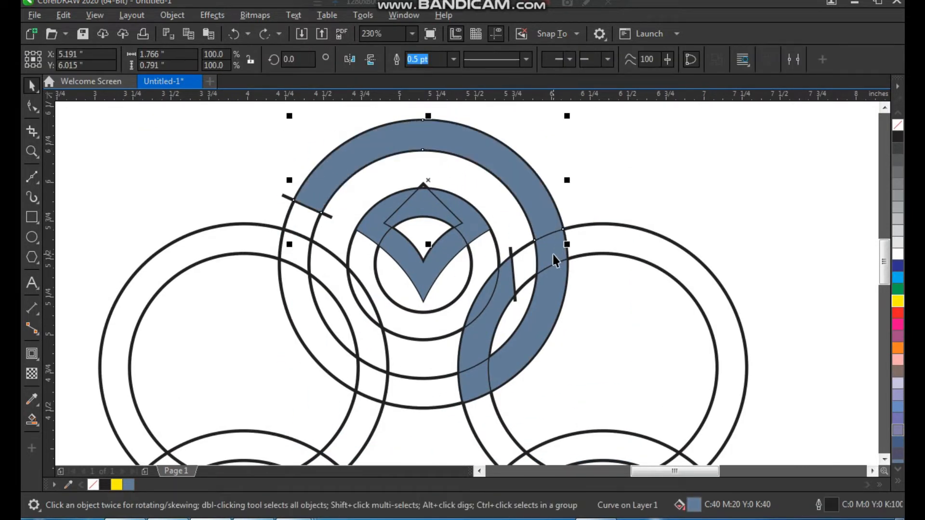
pyautogui.keyDown('shift'); pyautogui.click(483, 388); pyautogui.keyUp('shift')
pyautogui.keyDown('shift'); pyautogui.click(477, 384); pyautogui.keyUp('shift')
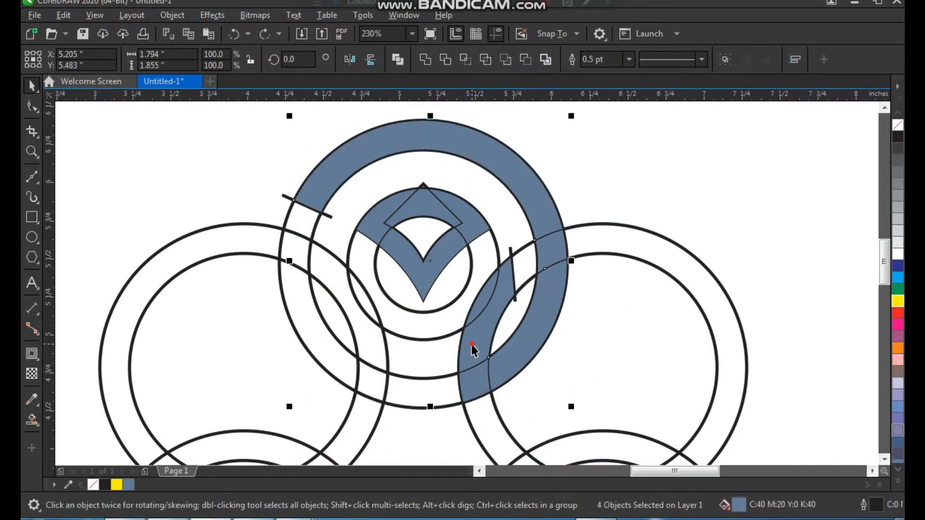
pyautogui.keyDown('shift'); pyautogui.click(483, 302); pyautogui.keyUp('shift')
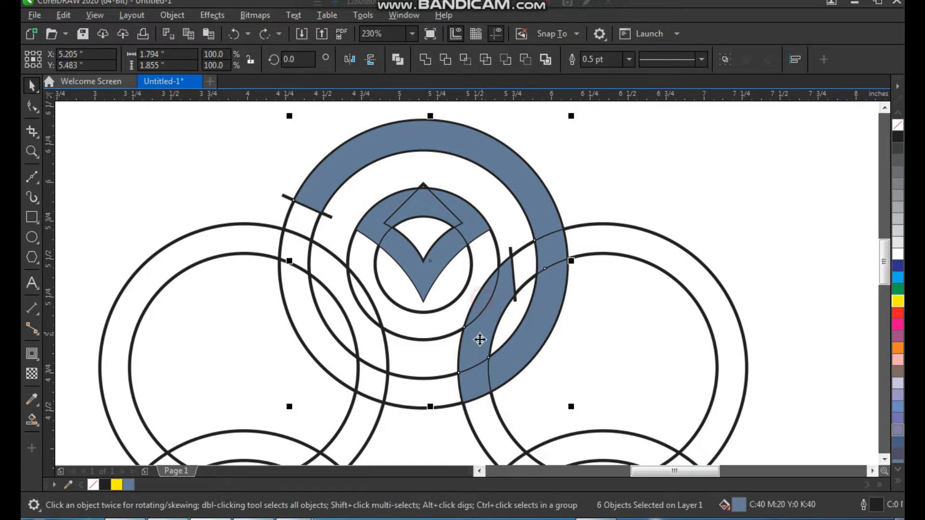
pyautogui.click(426, 59)
pyautogui.moveTo(465, 219); pyautogui.dragTo(470, 211)
pyautogui.hotkey('ctrl', 'z')
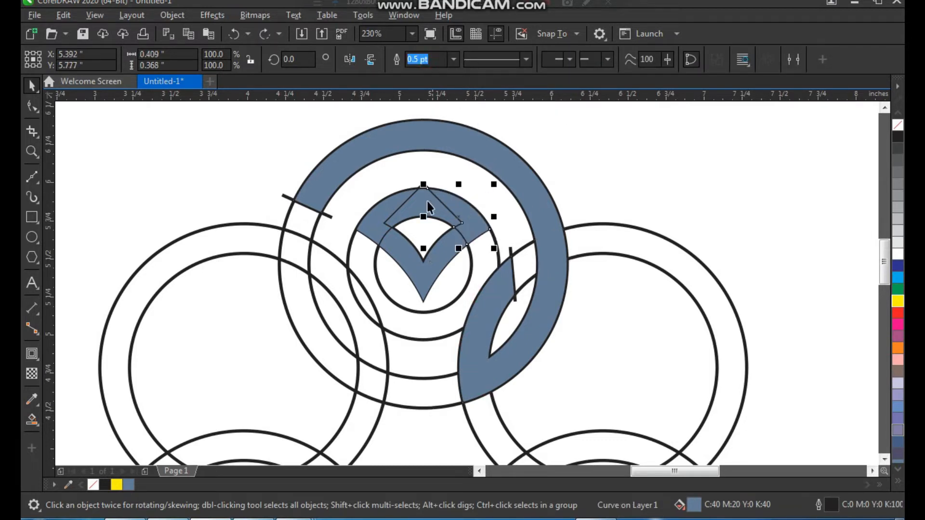
# Weld the filled pieces of the curved diamond motif inside the uppermost ring into one shape.
pyautogui.press('F2')
pyautogui.moveTo(349, 156); pyautogui.dragTo(504, 318)
pyautogui.keyDown('shift'); pyautogui.click(457, 223); pyautogui.keyUp('shift')
pyautogui.keyDown('shift'); pyautogui.click(362, 259); pyautogui.keyUp('shift')
pyautogui.keyDown('shift'); pyautogui.click(422, 331); pyautogui.keyUp('shift')
pyautogui.click(425, 60)
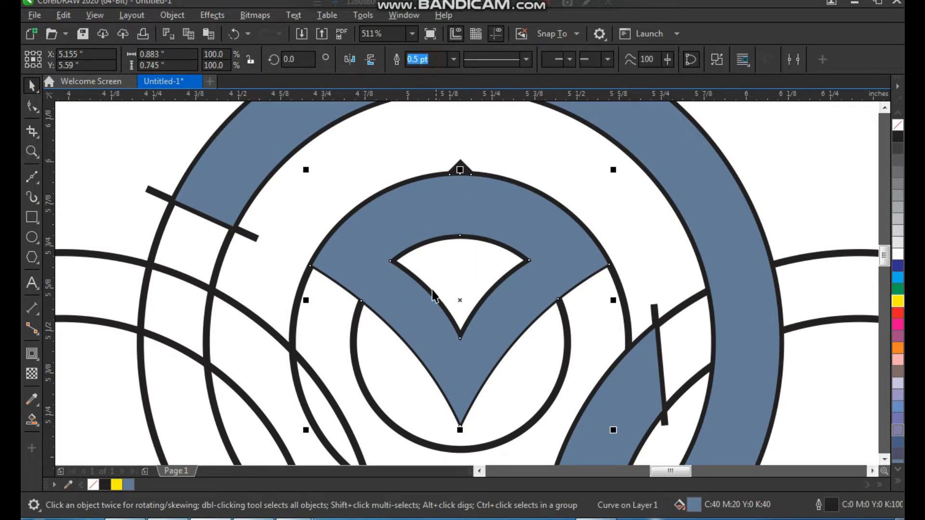
# Group the welded hooked band together with the curved diamond motif.
pyautogui.scroll(-5, 441, 305)
pyautogui.keyDown('shift'); pyautogui.click(487, 255); pyautogui.keyUp('shift')
pyautogui.scroll(-2, 506, 265)
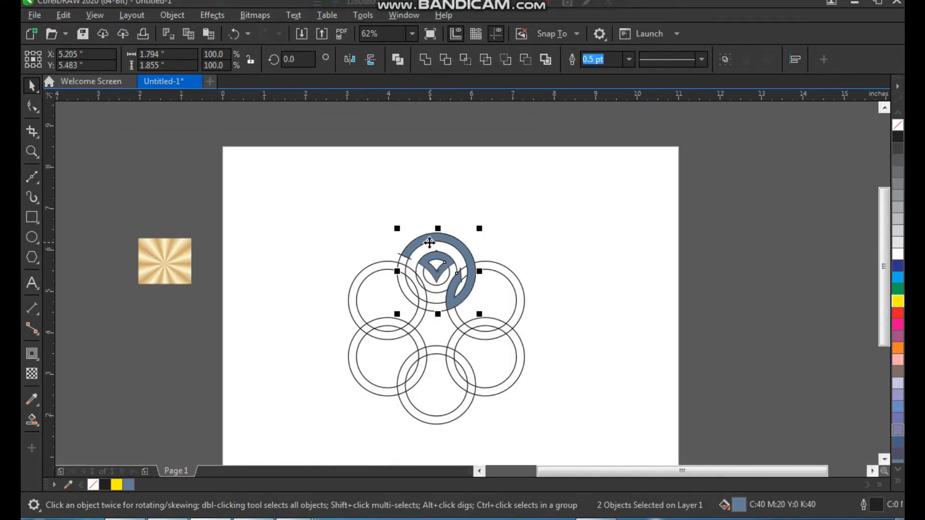
pyautogui.scroll(1, 506, 364)
pyautogui.hotkey('ctrl', 'g')
# Place a copy of the group over the lowest double ring and mirror it both horizontally and vertically.
pyautogui.moveTo(473, 174); pyautogui.dragTo(463, 314)
pyautogui.hotkey('ctrl', 'z')
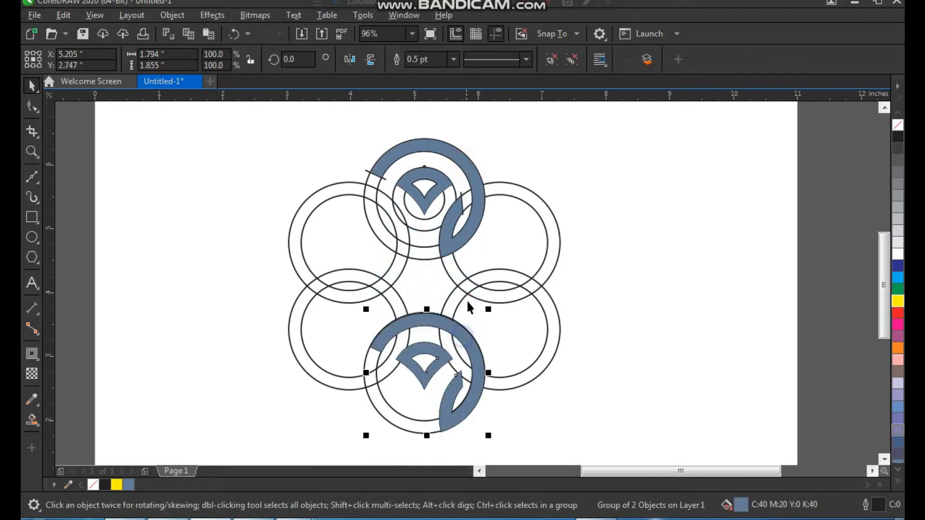
pyautogui.click(370, 60)
pyautogui.click(345, 59)
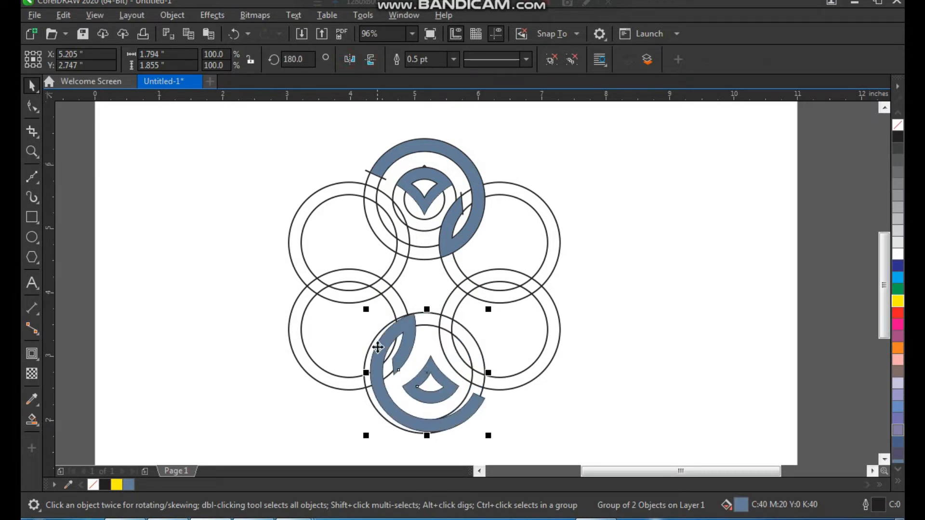
# Position the mirrored group so its band lies exactly over the lowest double ring's band.
pyautogui.press('z')
pyautogui.moveTo(354, 286); pyautogui.dragTo(495, 461)
pyautogui.keyDown('shift'); pyautogui.click(565, 322); pyautogui.keyUp('shift')
pyautogui.press('c')
pyautogui.click(595, 398)
pyautogui.moveTo(544, 365); pyautogui.dragTo(535, 365)
pyautogui.press('z')
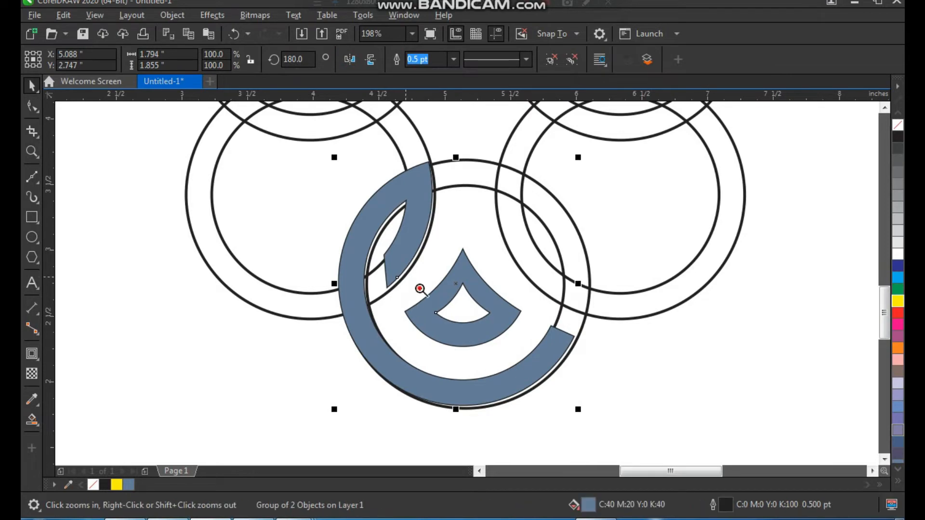
pyautogui.moveTo(419, 280); pyautogui.dragTo(552, 444)
pyautogui.moveTo(539, 338); pyautogui.dragTo(543, 348)
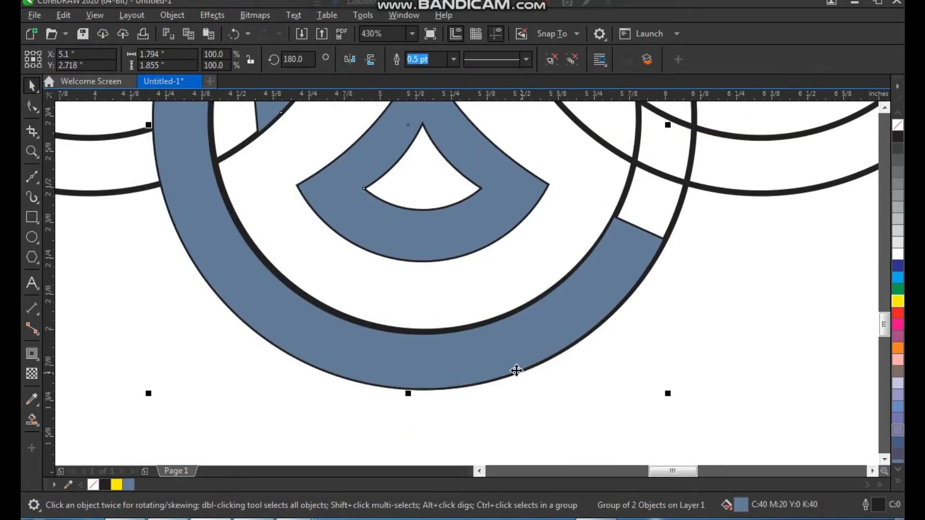
# Move both filled groups clear to the right of the construction rings and lines, and delete that construction artwork.
pyautogui.scroll(-5, 515, 369)
pyautogui.keyDown('shift'); pyautogui.click(515, 236); pyautogui.keyUp('shift')
pyautogui.moveTo(527, 228); pyautogui.dragTo(665, 228)
pyautogui.moveTo(581, 179); pyautogui.dragTo(554, 236)
pyautogui.moveTo(392, 393); pyautogui.dragTo(392, 392)
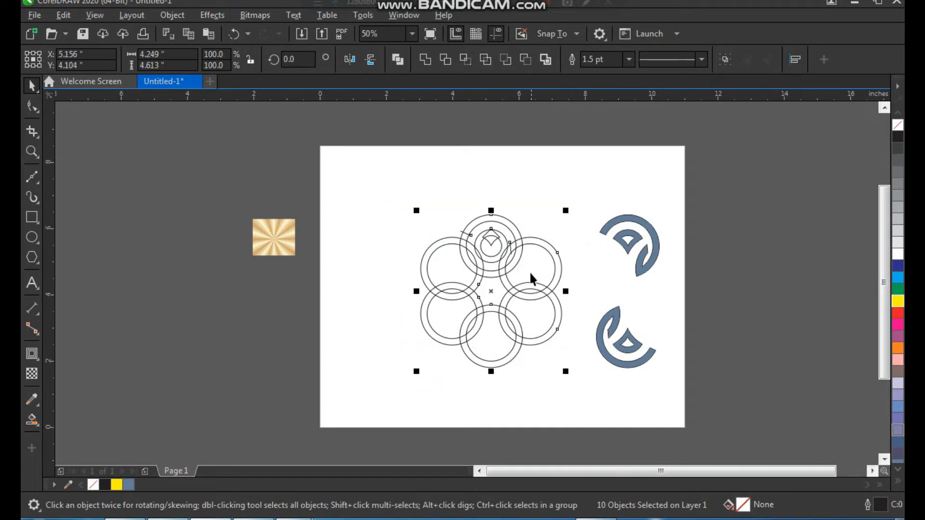
pyautogui.press('Delete')
# Bring the two groups back to the page's middle and duplicate them by rotation around their common centre to form a six-part flower.
pyautogui.moveTo(527, 200); pyautogui.dragTo(678, 403)
pyautogui.moveTo(626, 350); pyautogui.dragTo(475, 340)
pyautogui.click(499, 250)
pyautogui.moveTo(509, 201); pyautogui.dragTo(549, 272)
pyautogui.hotkey('ctrl', 'r')
pyautogui.hotkey('ctrl', 'r')
pyautogui.hotkey('ctrl', 'r')
pyautogui.hotkey('ctrl', 'r')
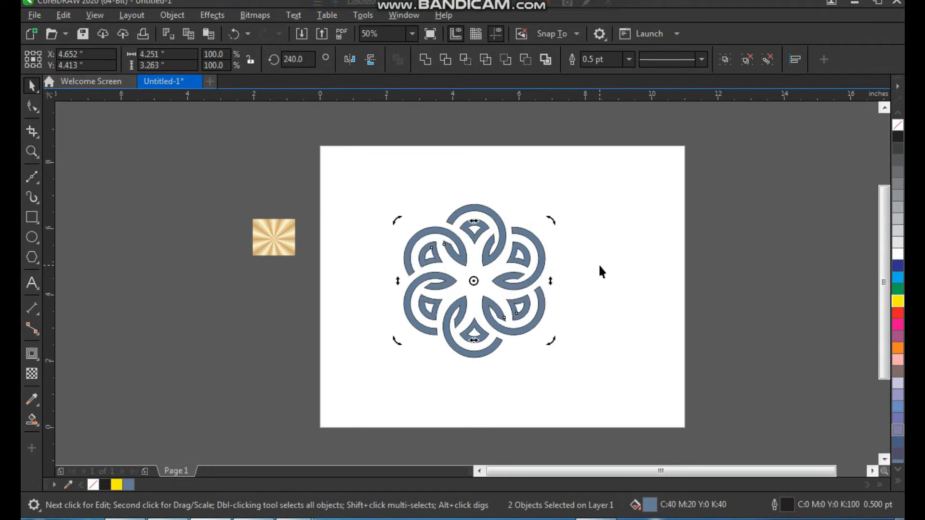
# Fill all six groups of the flower with black and remove their outlines.
pyautogui.click(598, 264)
pyautogui.moveTo(580, 182); pyautogui.dragTo(360, 375)
pyautogui.hotkey('shift', 'F2')
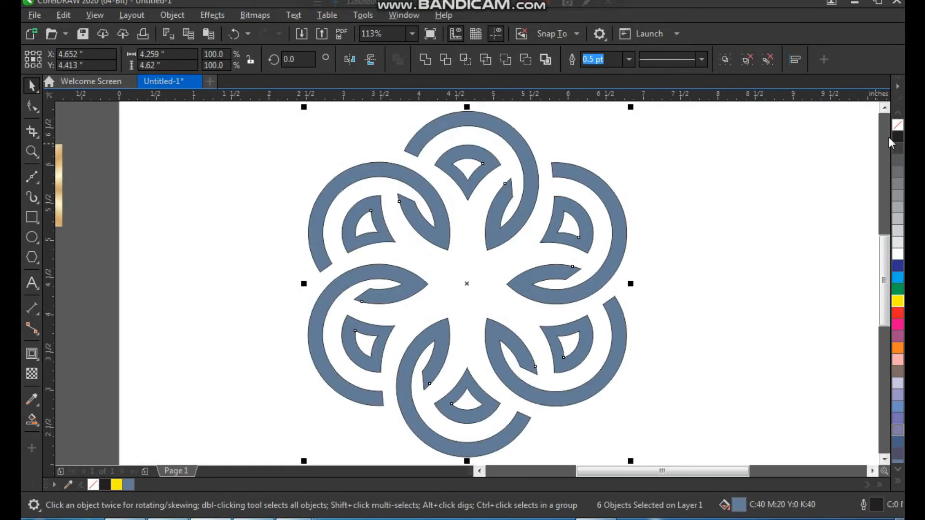
pyautogui.click(898, 136)
pyautogui.rightClick(897, 126)
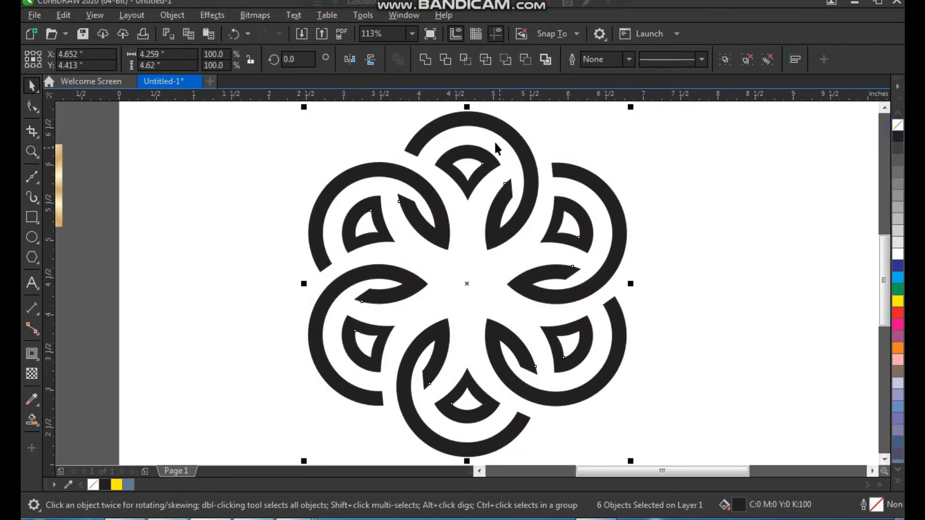
# Weld the six black groups into a single emblem curve.
pyautogui.click(430, 57)
pyautogui.scroll(-3, 534, 238)
pyautogui.moveTo(532, 279); pyautogui.dragTo(495, 265)
pyautogui.hotkey('ctrl', 'z')
# Copy only the fill property from the gold gradient square onto the emblem.
pyautogui.click(95, 15)
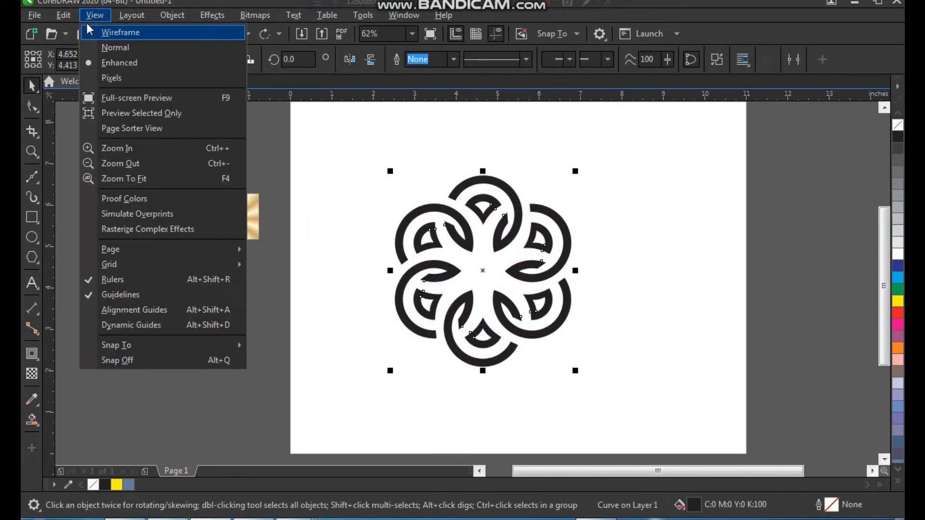
pyautogui.moveTo(71, 16)
pyautogui.click(123, 113)
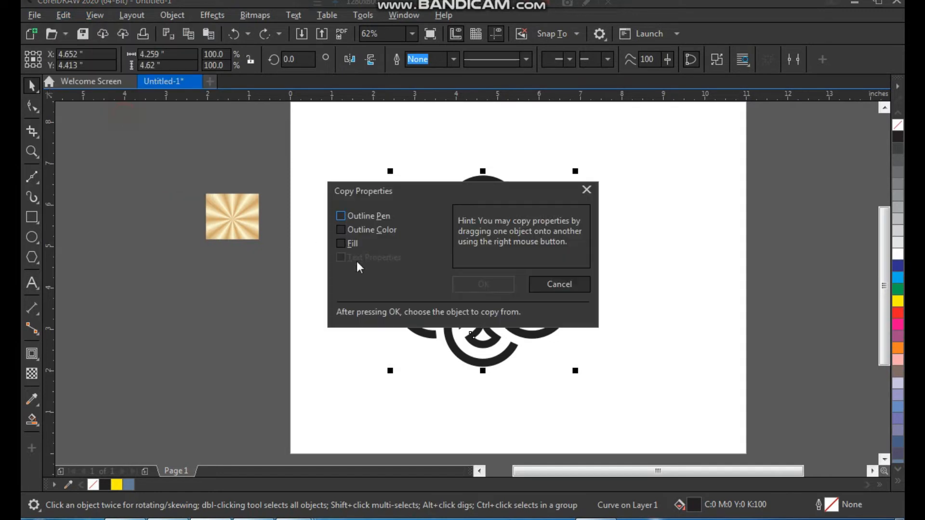
pyautogui.click(347, 243)
pyautogui.click(459, 285)
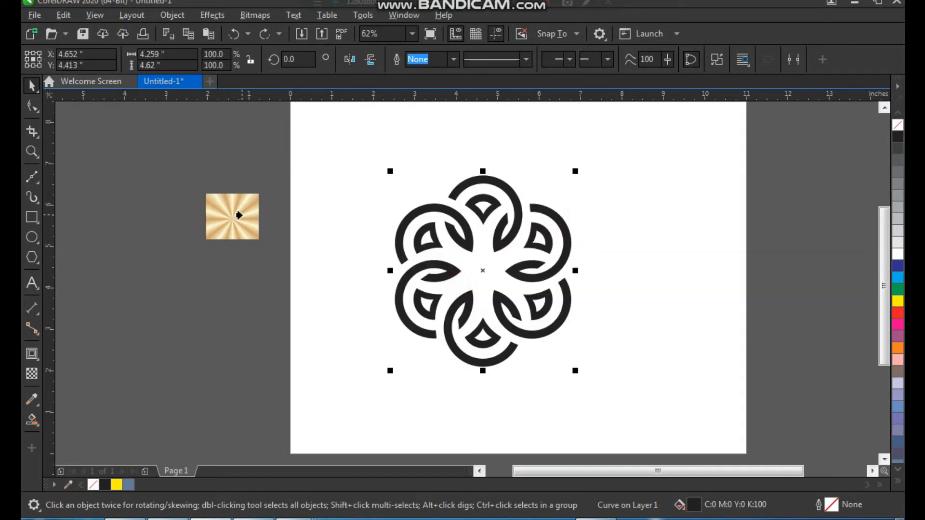
pyautogui.click(239, 216)
pyautogui.click(300, 271)
# Scale the gold emblem down to 46.3% and move it to the left part of the page.
pyautogui.press('z')
pyautogui.moveTo(375, 146); pyautogui.dragTo(598, 352)
pyautogui.press('space')
pyautogui.click(530, 320)
pyautogui.moveTo(558, 397); pyautogui.dragTo(496, 374)
pyautogui.moveTo(486, 303); pyautogui.dragTo(323, 275)
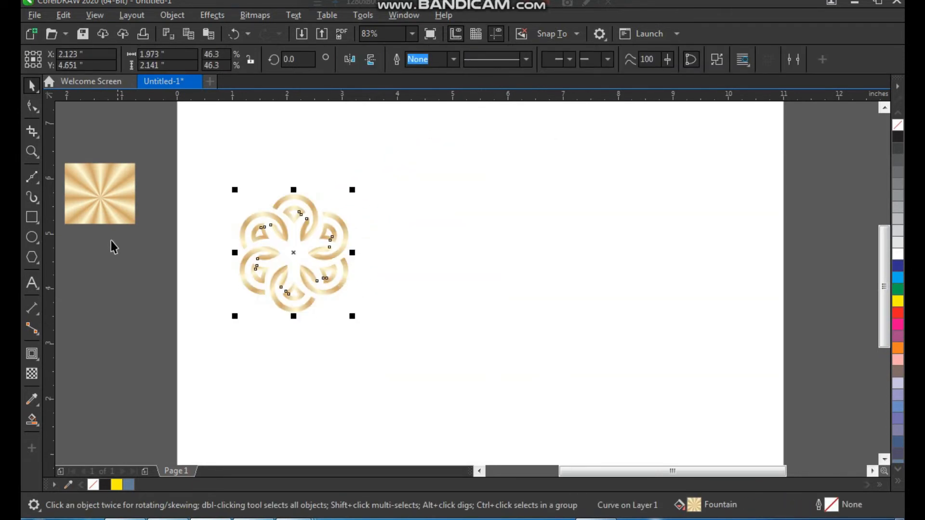
# Draw a square about 4.408 inches wide beside the emblem and fill it with black.
pyautogui.click(32, 220)
pyautogui.moveTo(379, 163); pyautogui.dragTo(623, 408)
pyautogui.press('space')
pyautogui.click(898, 137)
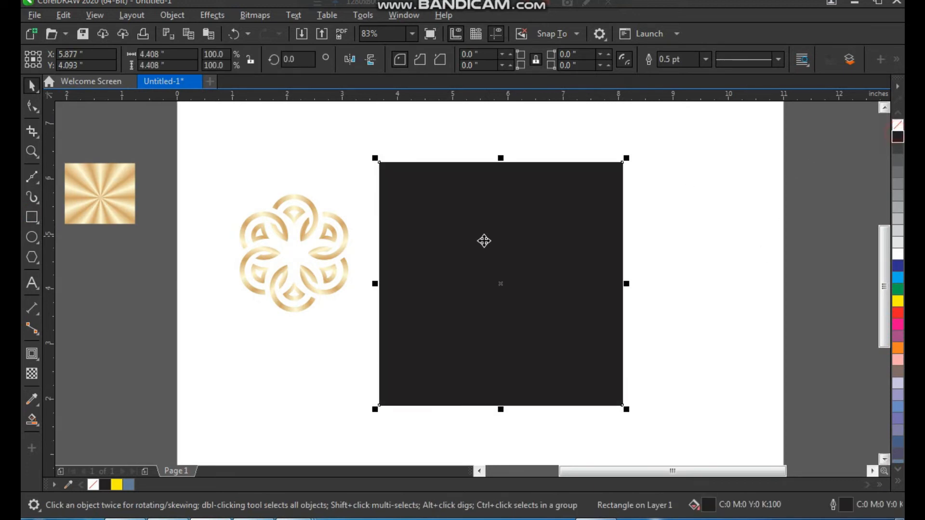
# Align the gold emblem to the black square's centre horizontally and vertically.
pyautogui.click(339, 253)
pyautogui.keyDown('shift'); pyautogui.click(477, 241); pyautogui.keyUp('shift')
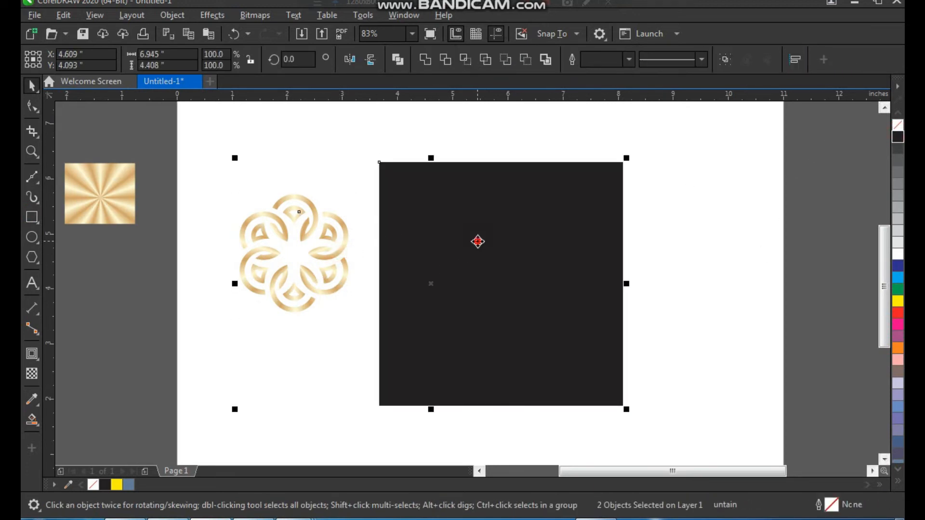
pyautogui.press('c')
pyautogui.press('e')
pyautogui.click(707, 225)
# Shift the emblem slightly upward within the black square to leave room beneath it.
pyautogui.press('F2')
pyautogui.moveTo(663, 146); pyautogui.dragTo(369, 456)
pyautogui.press('space')
pyautogui.click(508, 302)
pyautogui.moveTo(508, 303); pyautogui.dragTo(510, 270)
# Add the artistic text "Company logo" below the emblem and colour it white.
pyautogui.moveTo(650, 143); pyautogui.dragTo(304, 422)
pyautogui.press('F8')
pyautogui.click(351, 382)
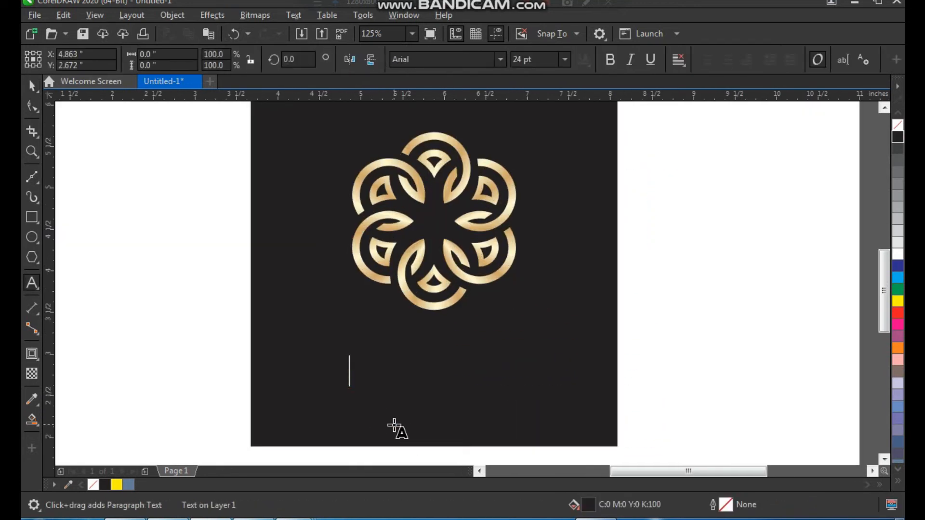
pyautogui.write('Compa')
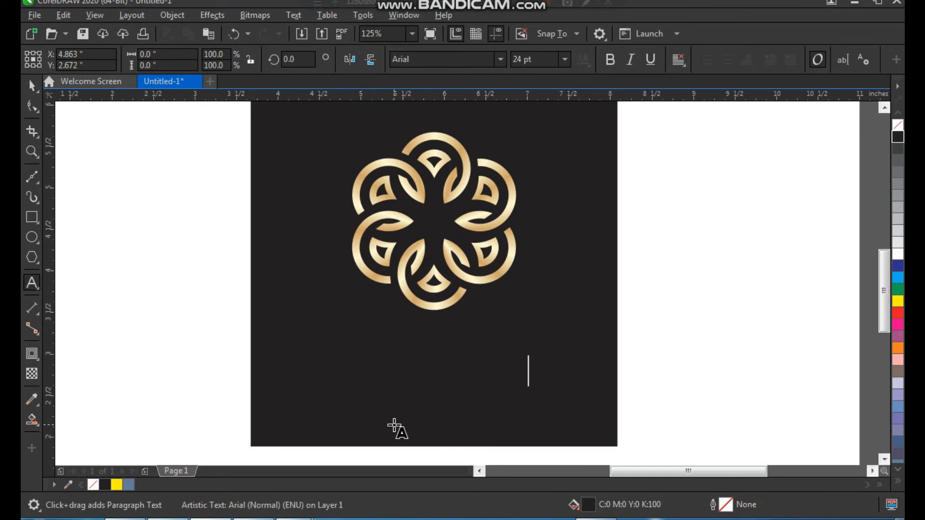
pyautogui.hotkey('ctrl', 'space')
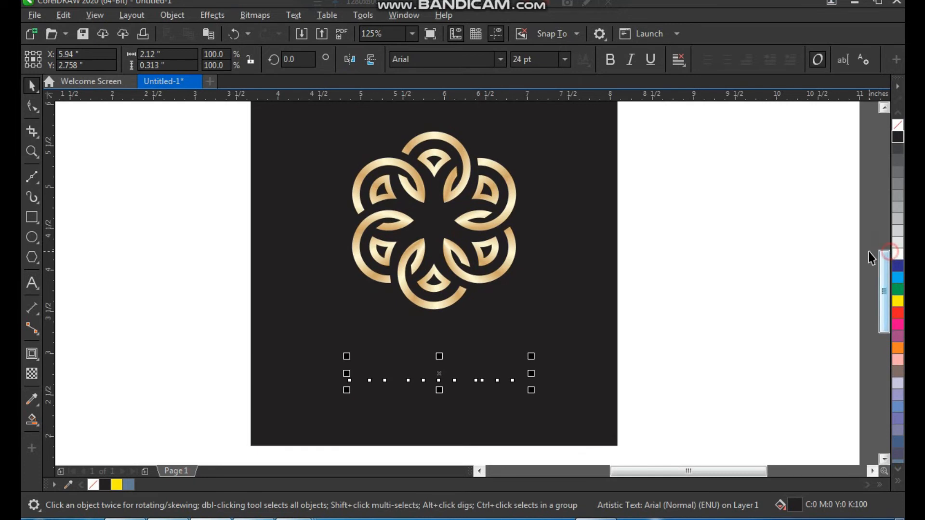
pyautogui.click(899, 255)
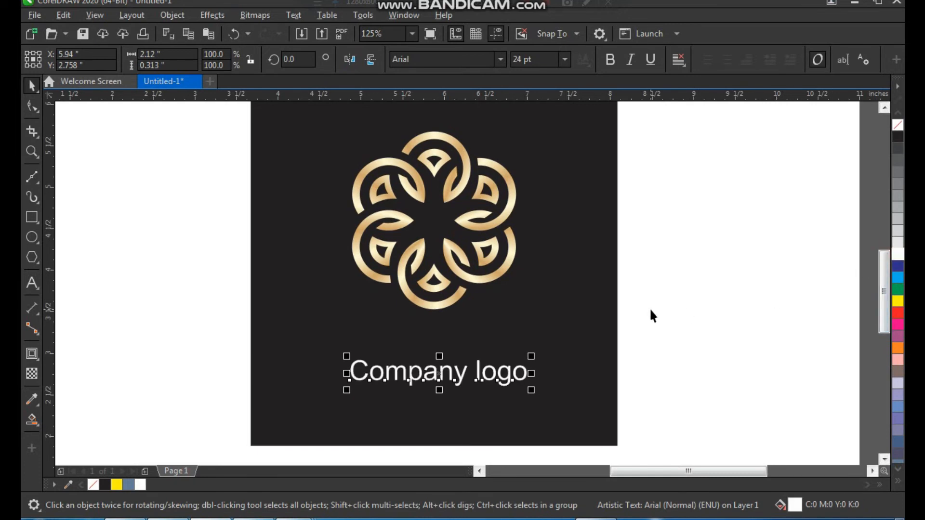
# Change the company text to UPPERCASE and set its font to Futura Md BT (Bold).
pyautogui.click(301, 14)
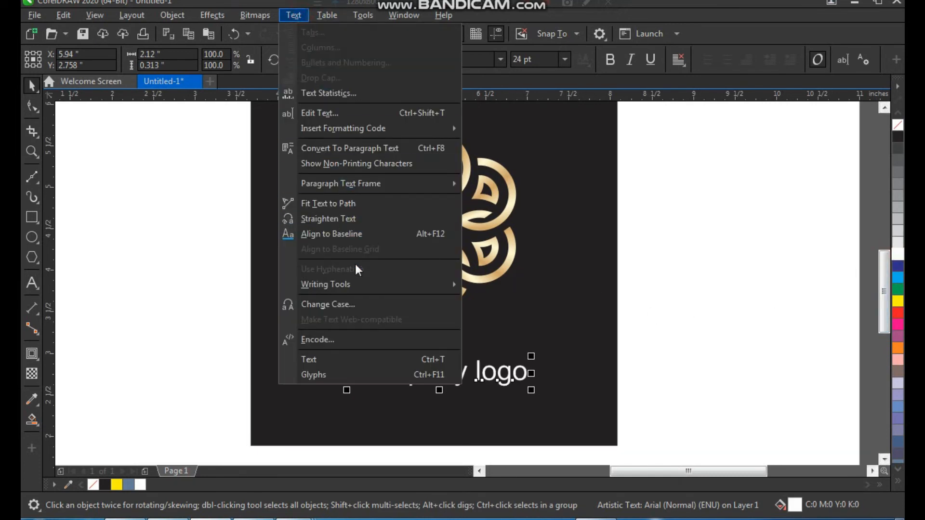
pyautogui.click(352, 308)
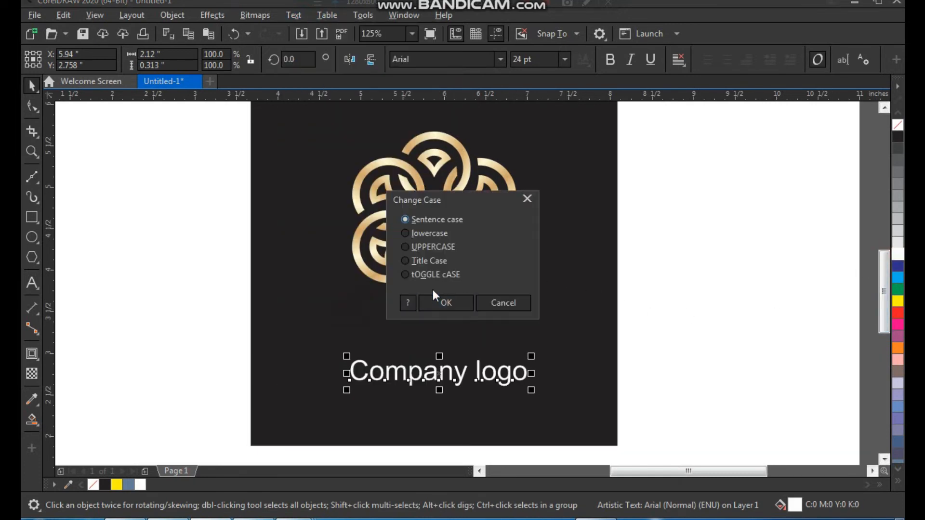
pyautogui.click(454, 304)
pyautogui.click(449, 62)
pyautogui.click(502, 65)
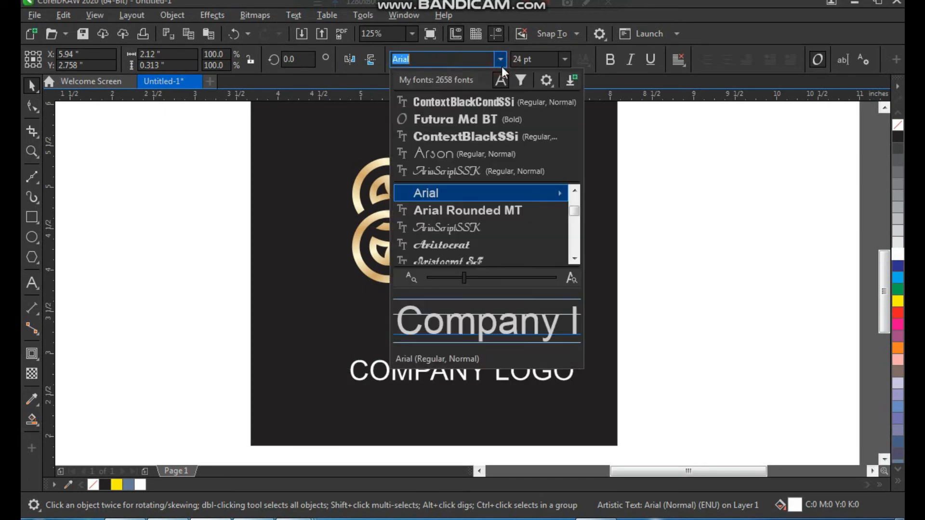
pyautogui.click(485, 120)
# Move the COMPANY LOGO text up close beneath the emblem and centre it horizontally on the black square.
pyautogui.moveTo(578, 368); pyautogui.dragTo(458, 376)
pyautogui.keyDown('shift'); pyautogui.click(506, 266); pyautogui.keyUp('shift')
pyautogui.press('c')
pyautogui.click(641, 290)
# Place a smaller 13.628 pt copy of the title beneath it and replace its text with "your slogan here".
pyautogui.rightClick(550, 371)
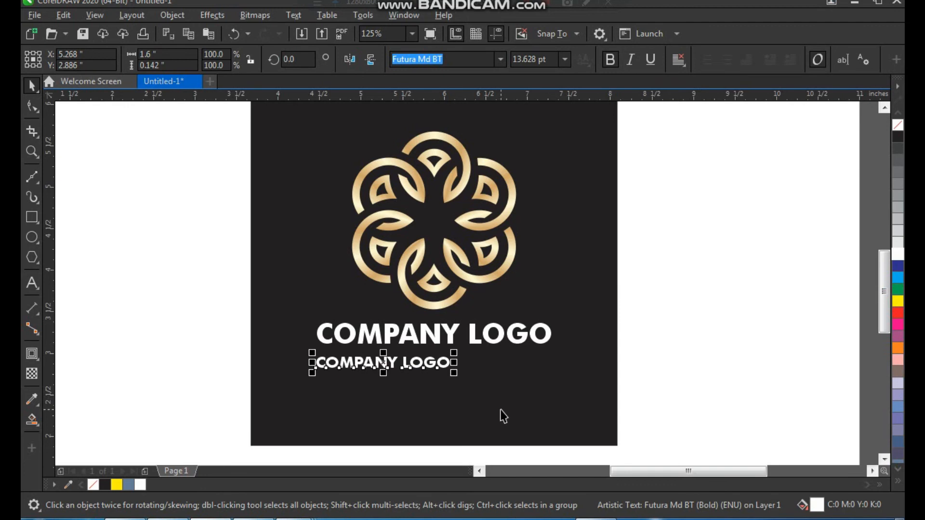
pyautogui.press('F8')
pyautogui.hotkey('ctrl', 'a')
pyautogui.write('yout ')
pyautogui.write('r sl')
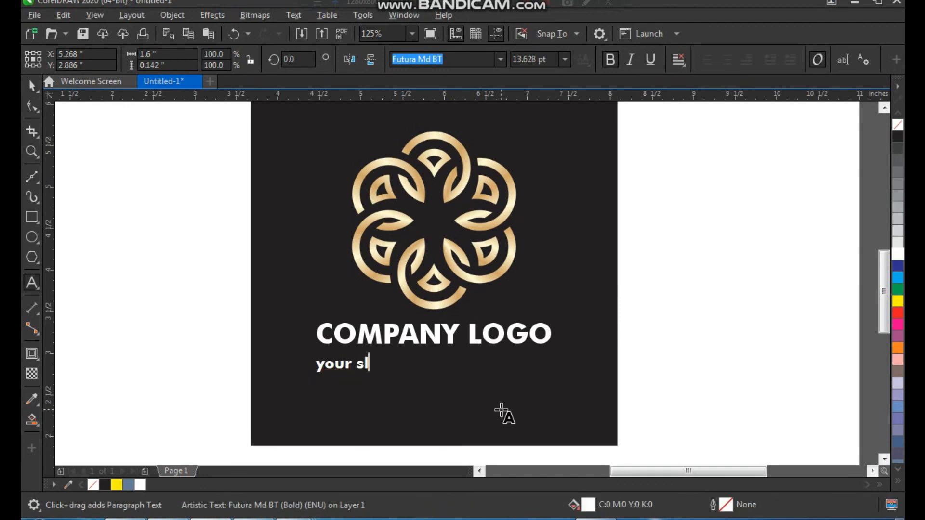
pyautogui.write('ogan here')
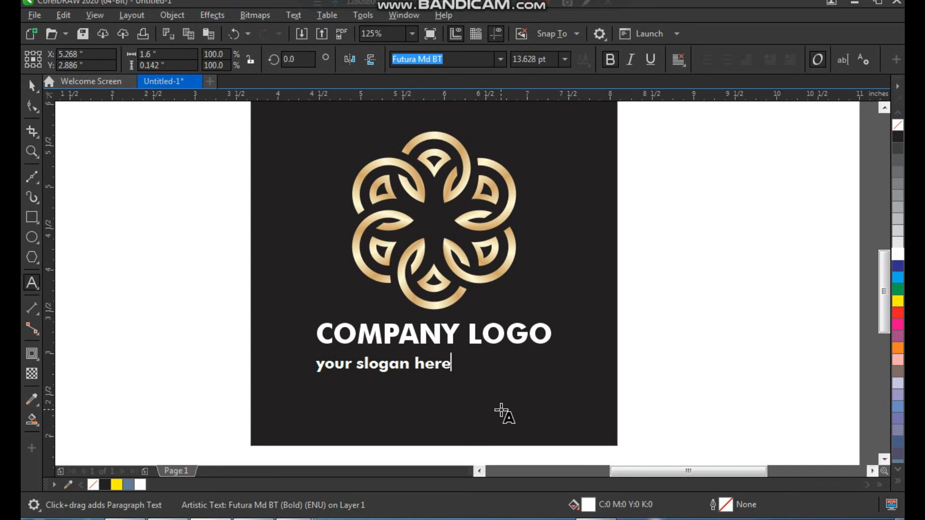
# Widen the slogan's letter spacing and scale it to 91.8% so it matches the title's width.
pyautogui.hotkey('ctrl', 'space')
pyautogui.press('F10')
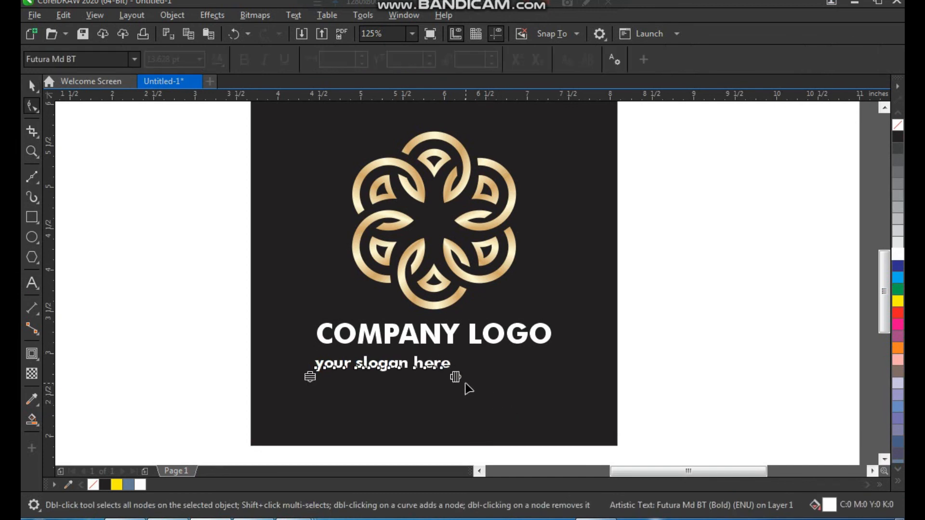
pyautogui.moveTo(455, 377); pyautogui.dragTo(591, 399)
pyautogui.press('space')
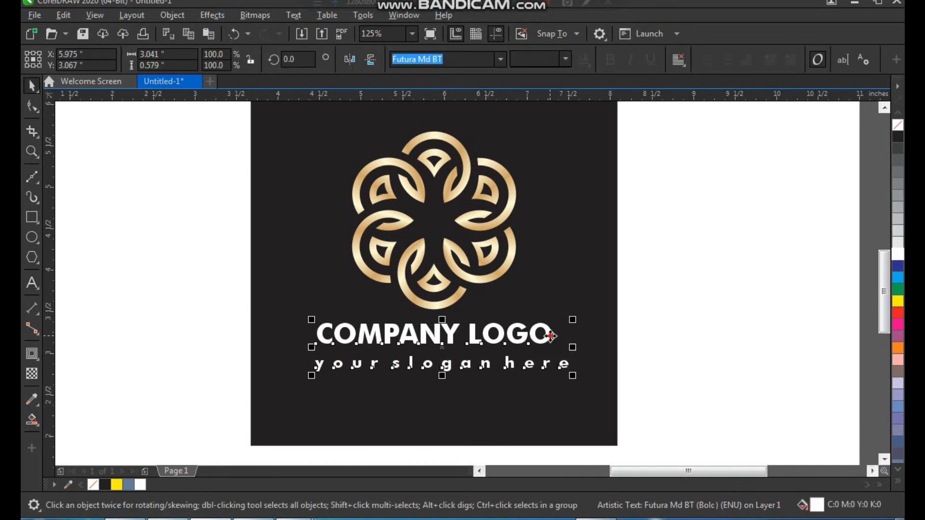
pyautogui.click(650, 372)
pyautogui.click(559, 368)
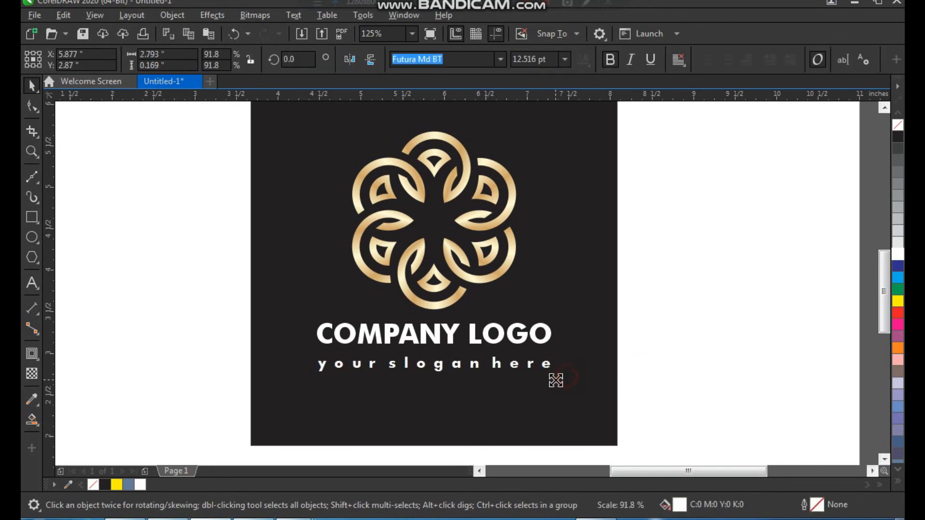